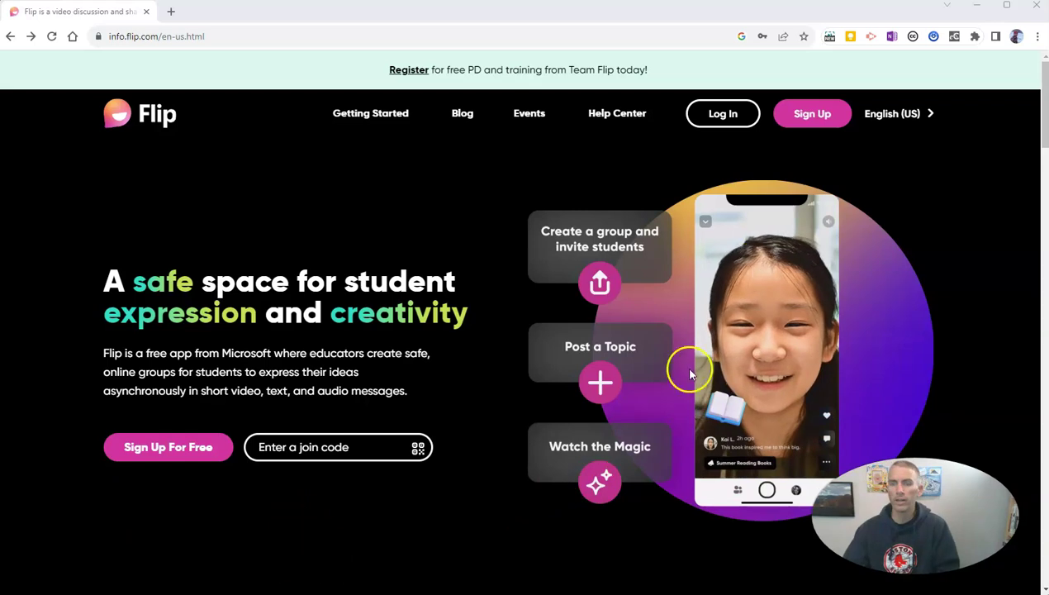
# Sign up for a free Flip account using a Google account.
pyautogui.click(814, 114)
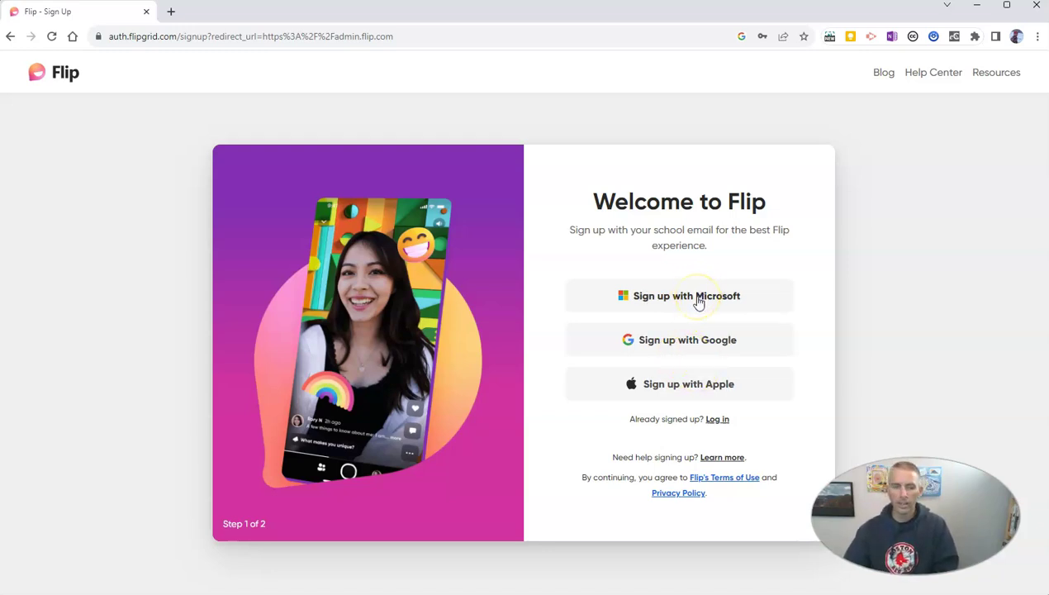
pyautogui.click(702, 344)
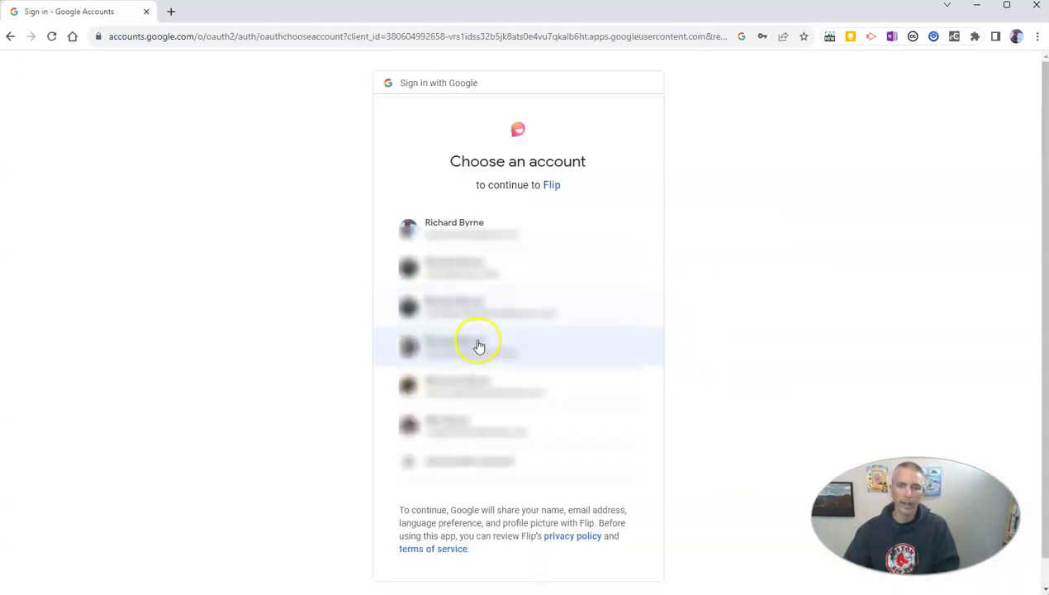
pyautogui.click(476, 347)
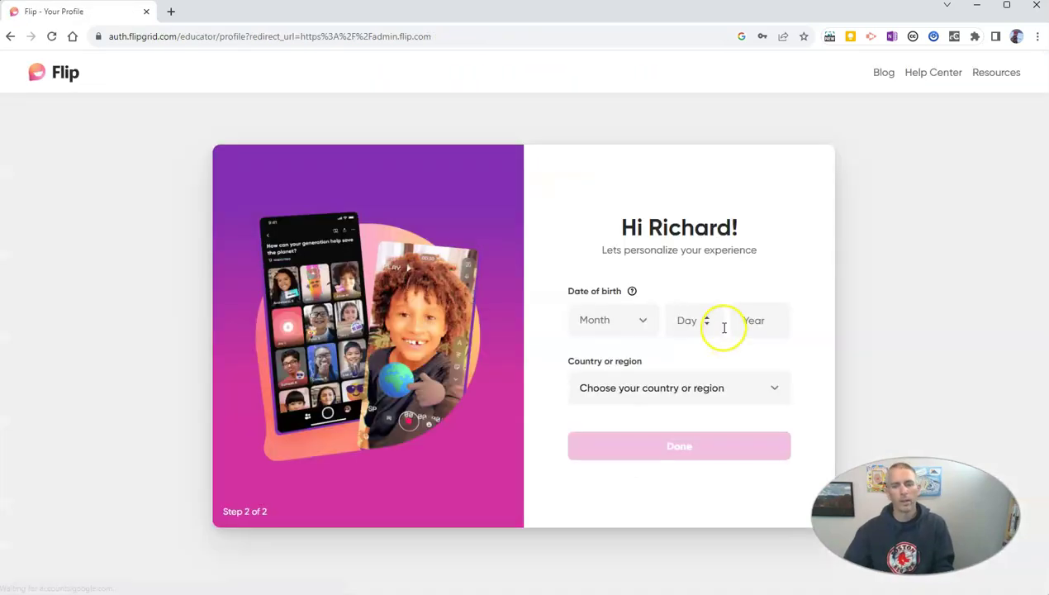
# Fill in the birth month, day and year, set the country to United States, and finish the profile.
pyautogui.moveTo(634, 299)
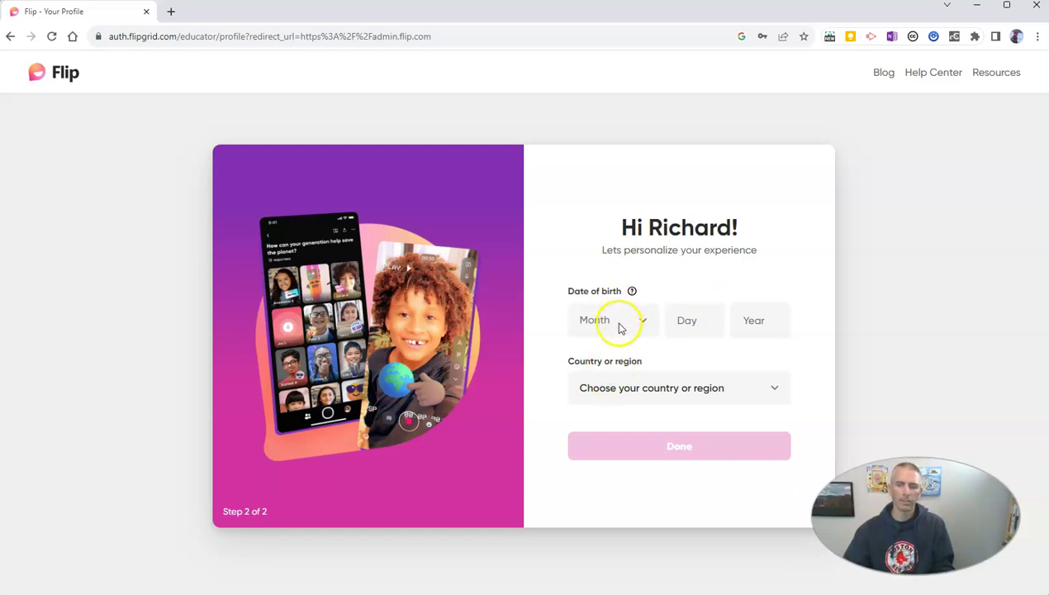
pyautogui.click(621, 320)
pyautogui.click(599, 347)
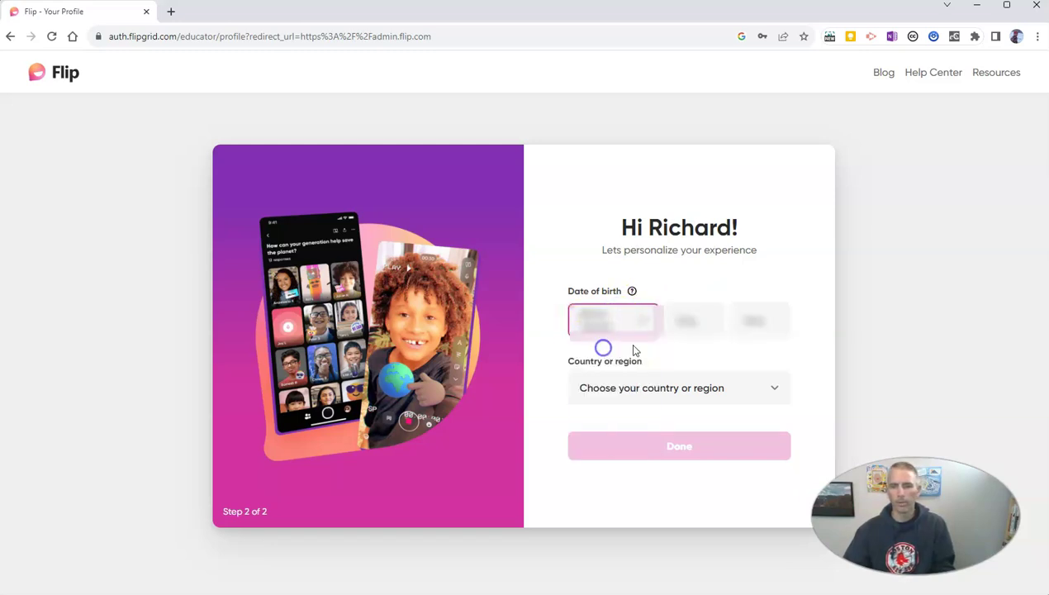
pyautogui.click(686, 320)
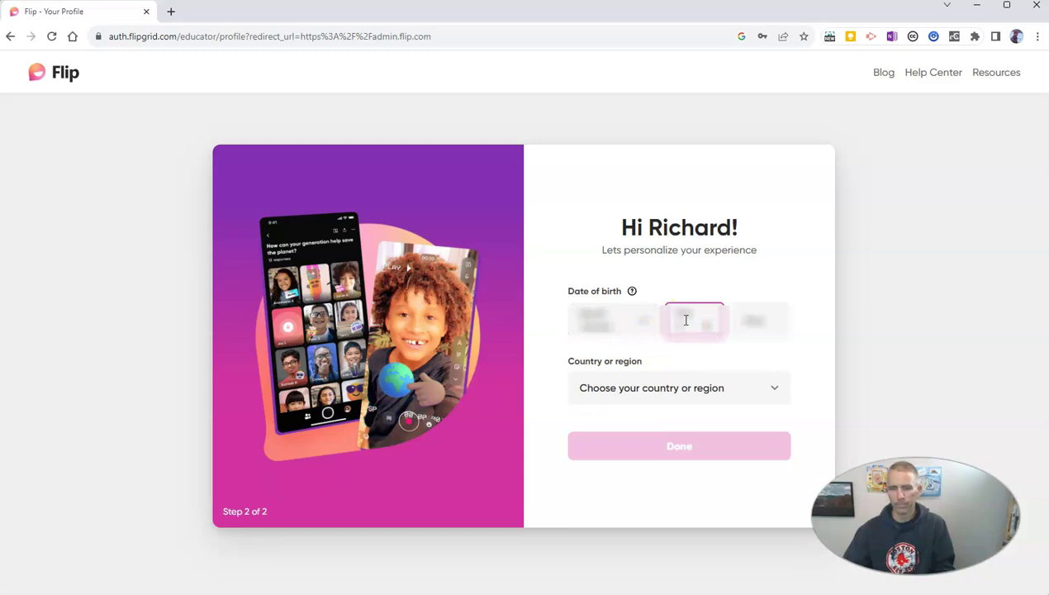
pyautogui.click(748, 321)
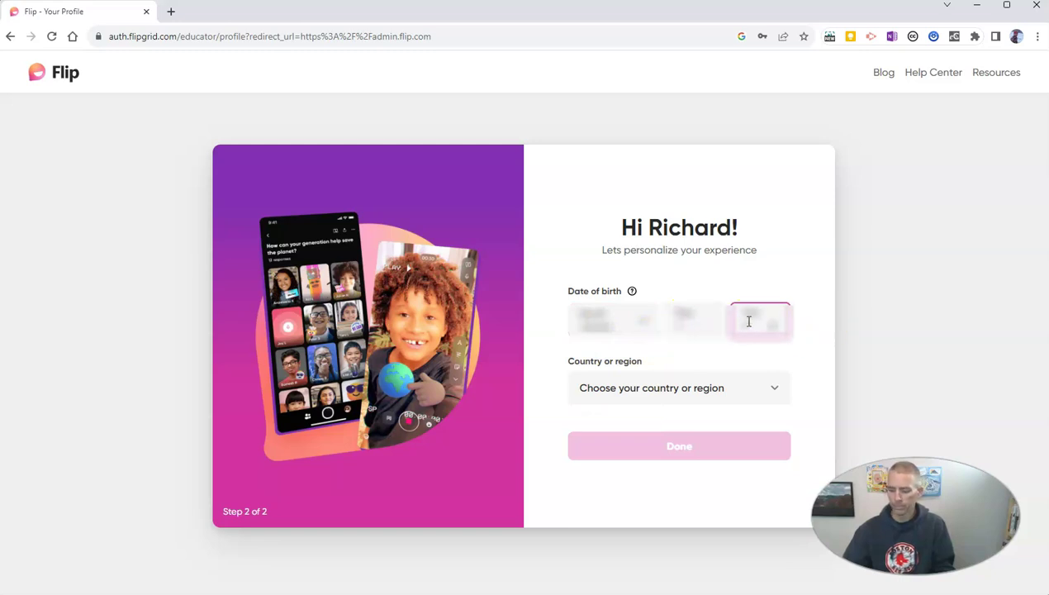
pyautogui.click(890, 361)
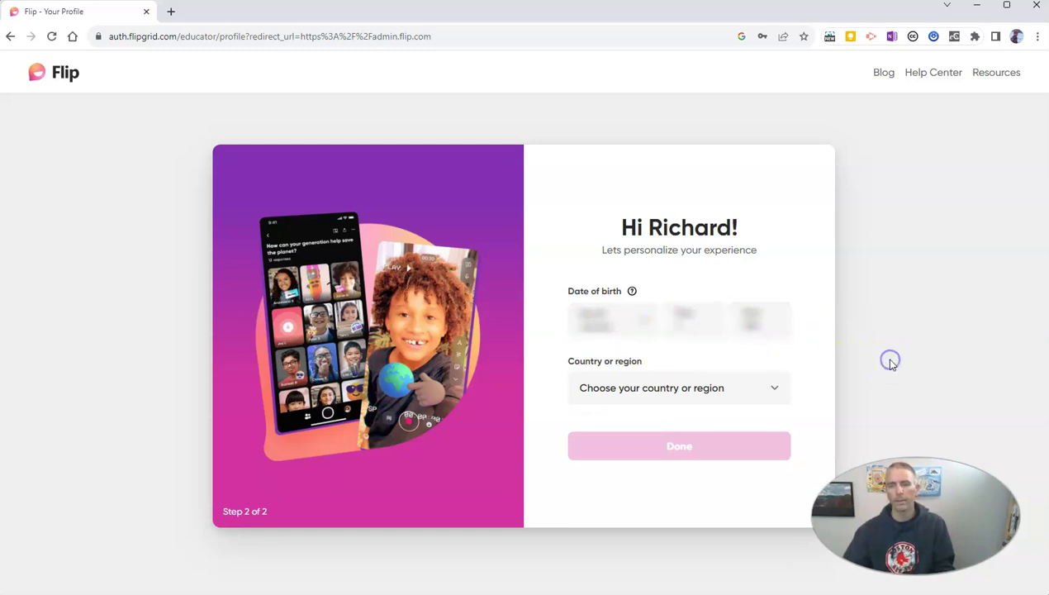
pyautogui.click(657, 389)
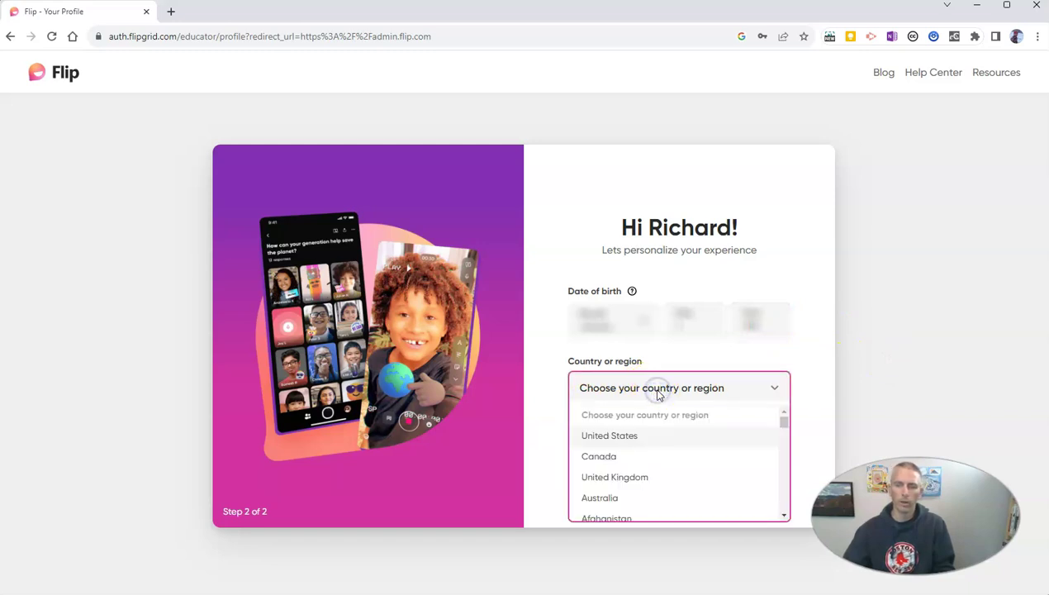
pyautogui.click(636, 434)
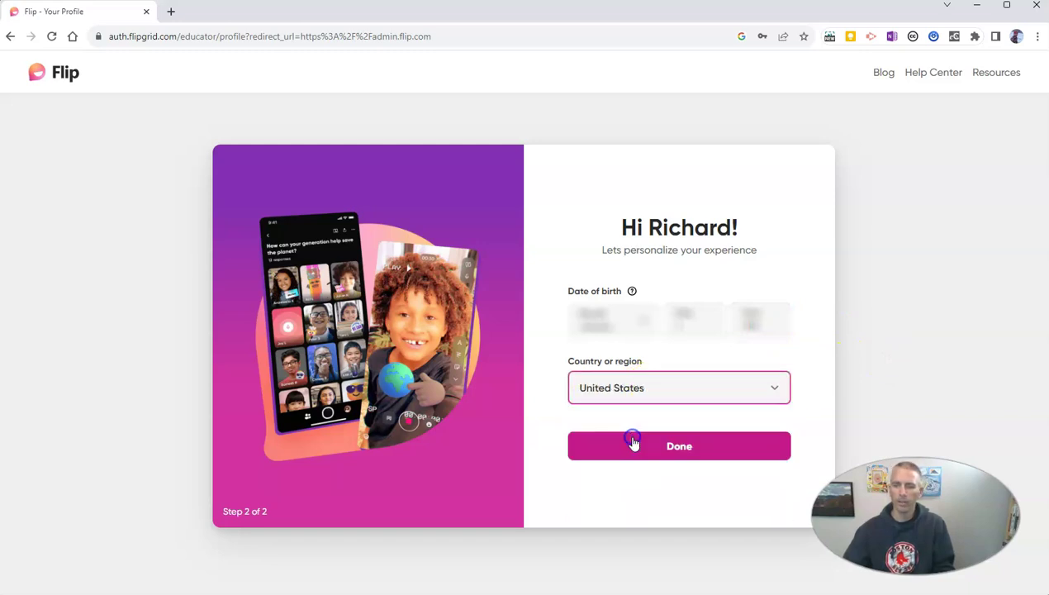
pyautogui.click(691, 448)
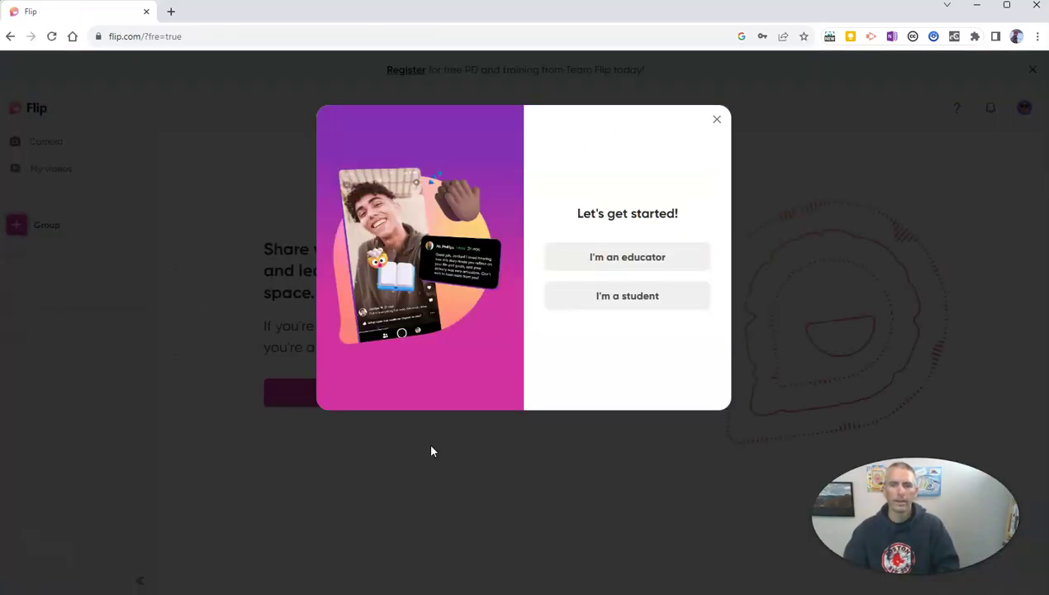
# Identify as an educator and choose All ages as the grade level.
pyautogui.click(600, 258)
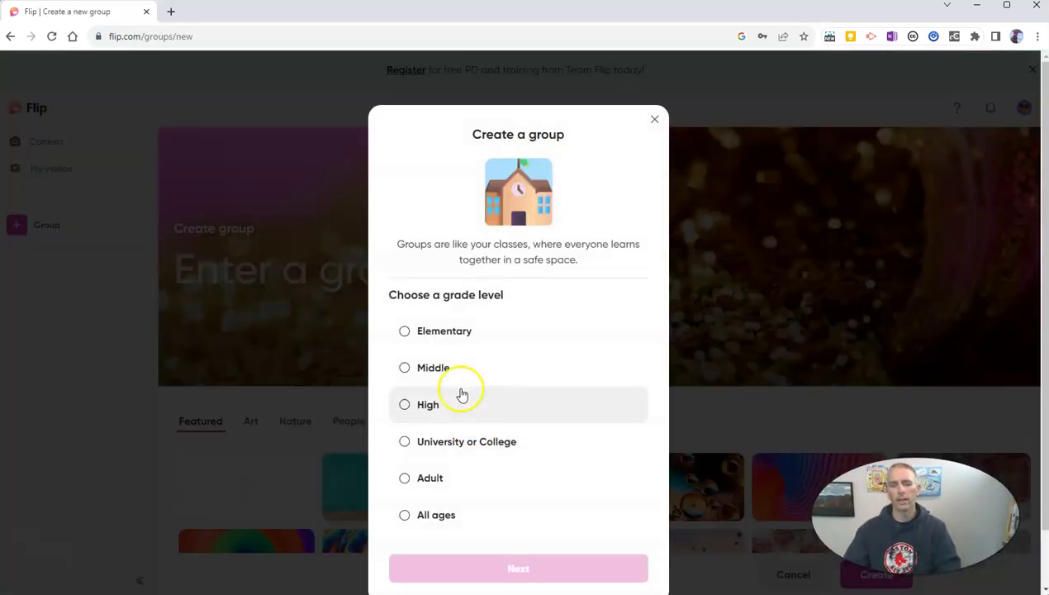
pyautogui.click(405, 406)
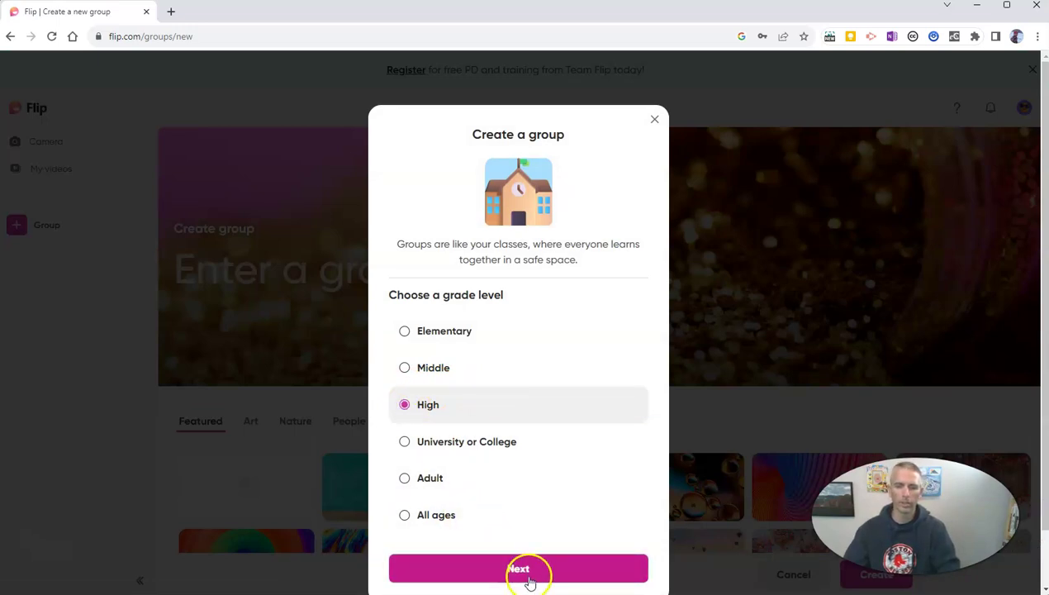
pyautogui.click(409, 520)
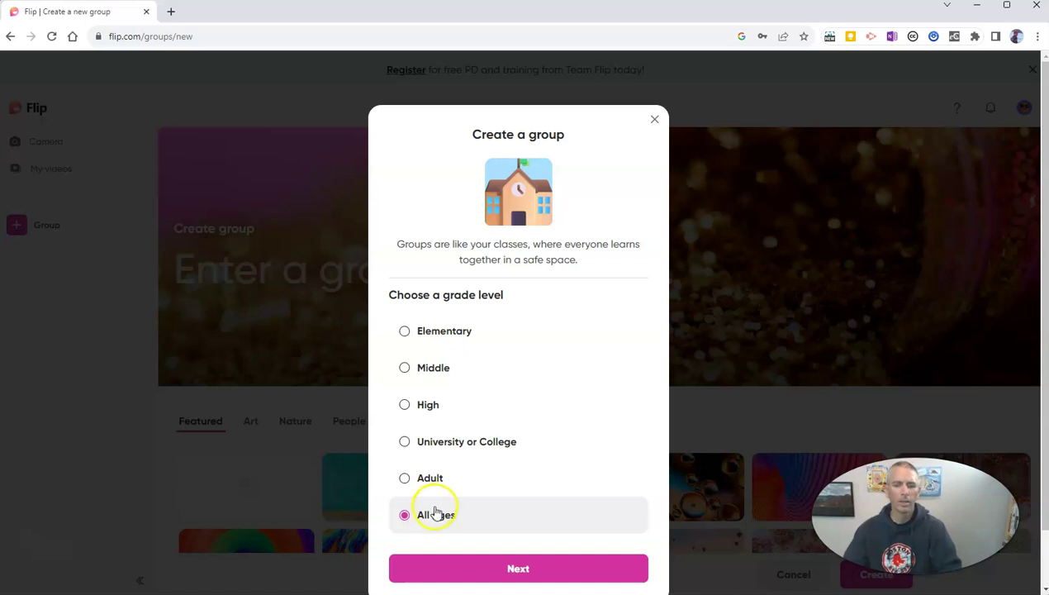
pyautogui.click(515, 570)
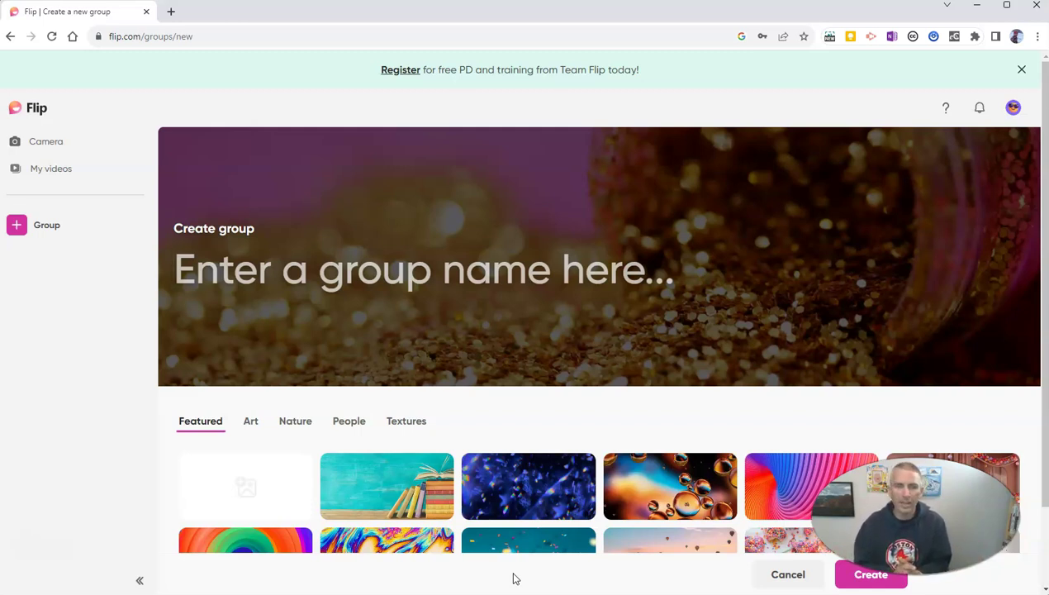
# Create the group 'Mr. Byrne's Fall 2023 Class' with the books background image.
pyautogui.write('Mr. ')
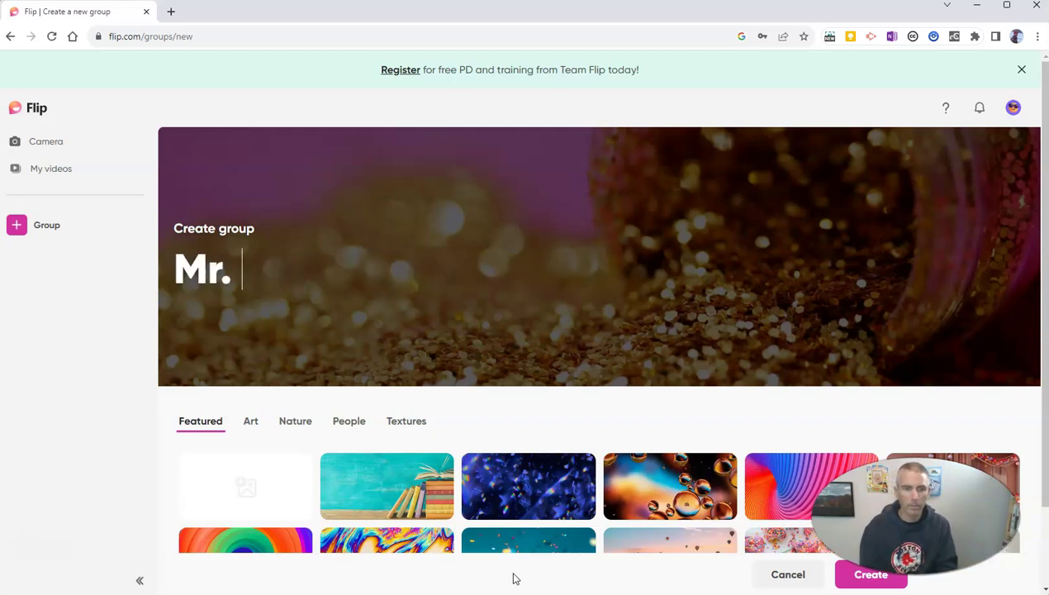
pyautogui.write("Byrne's F")
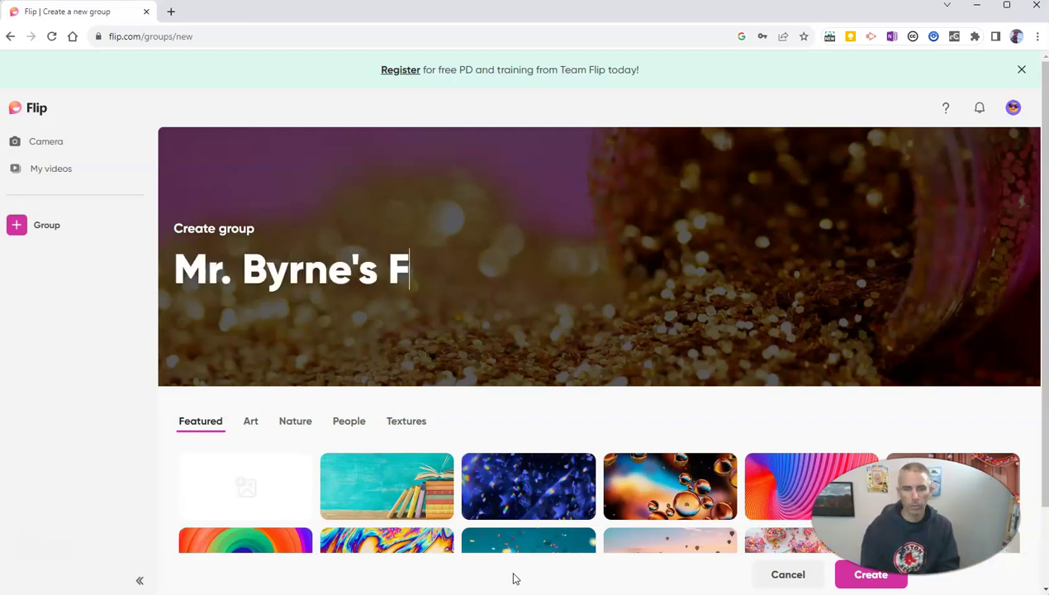
pyautogui.write('all 2023 Class')
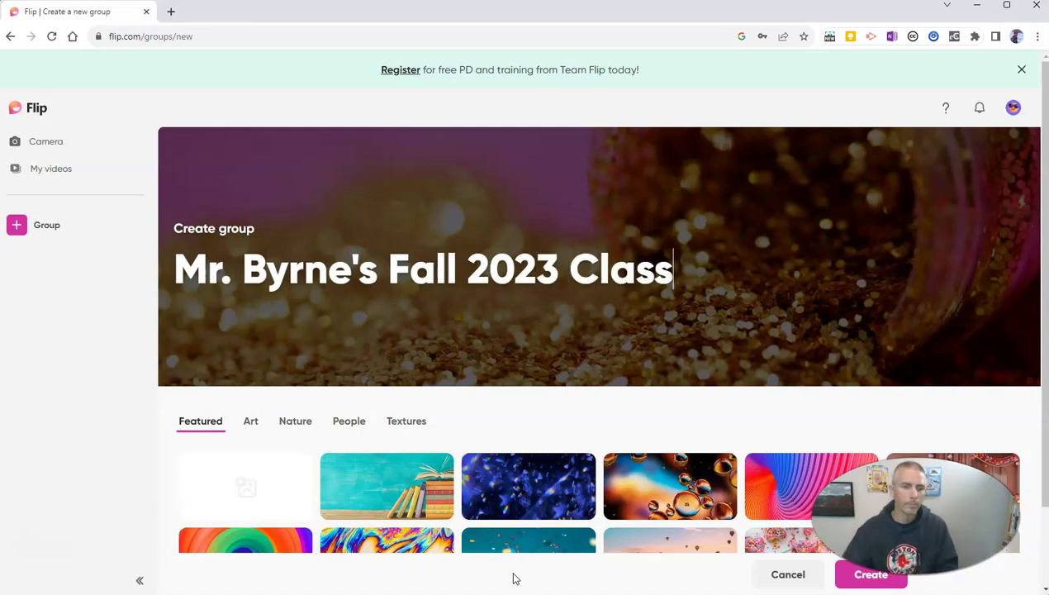
pyautogui.scroll(-1, 536, 468)
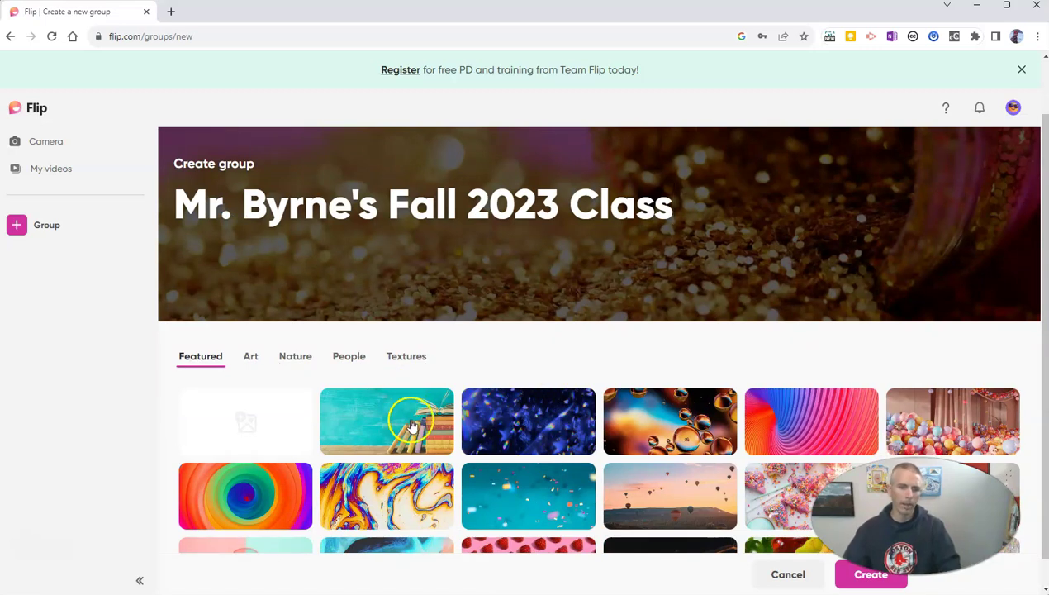
pyautogui.scroll(-1, 408, 422)
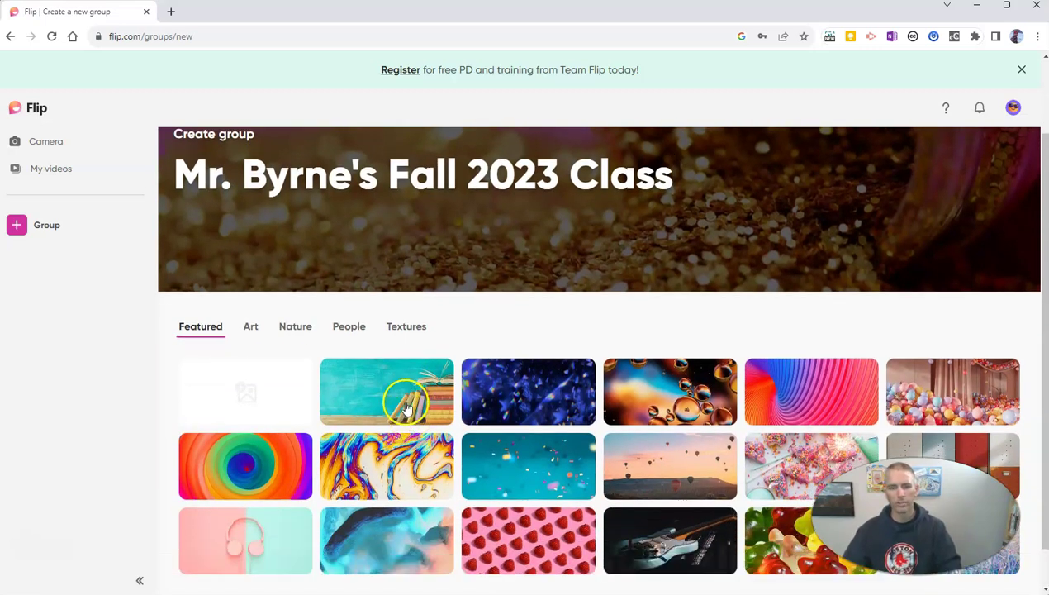
pyautogui.click(401, 403)
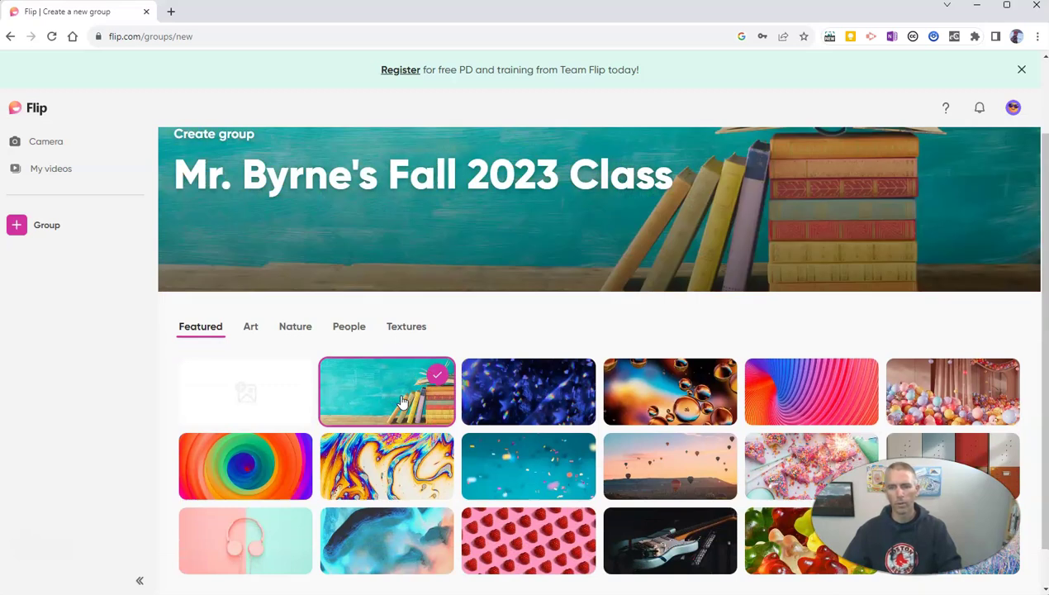
pyautogui.click(368, 399)
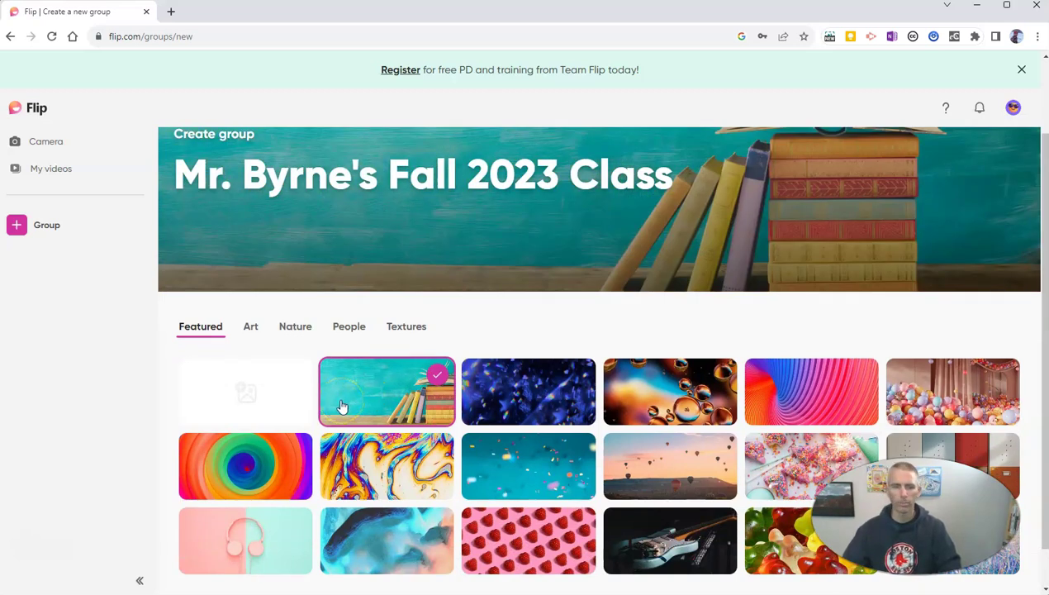
pyautogui.click(942, 531)
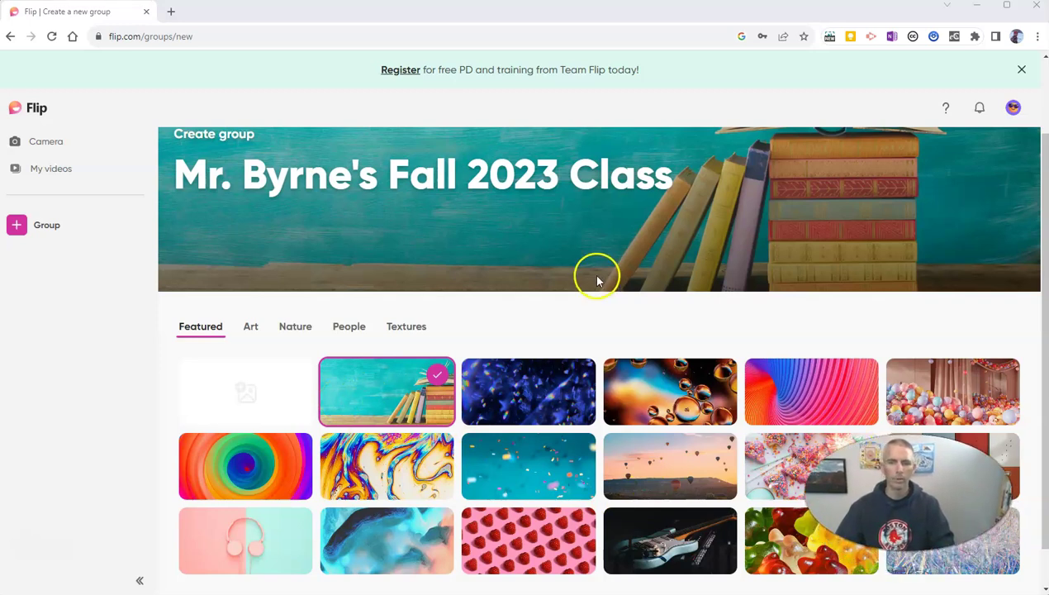
pyautogui.scroll(-1, 597, 277)
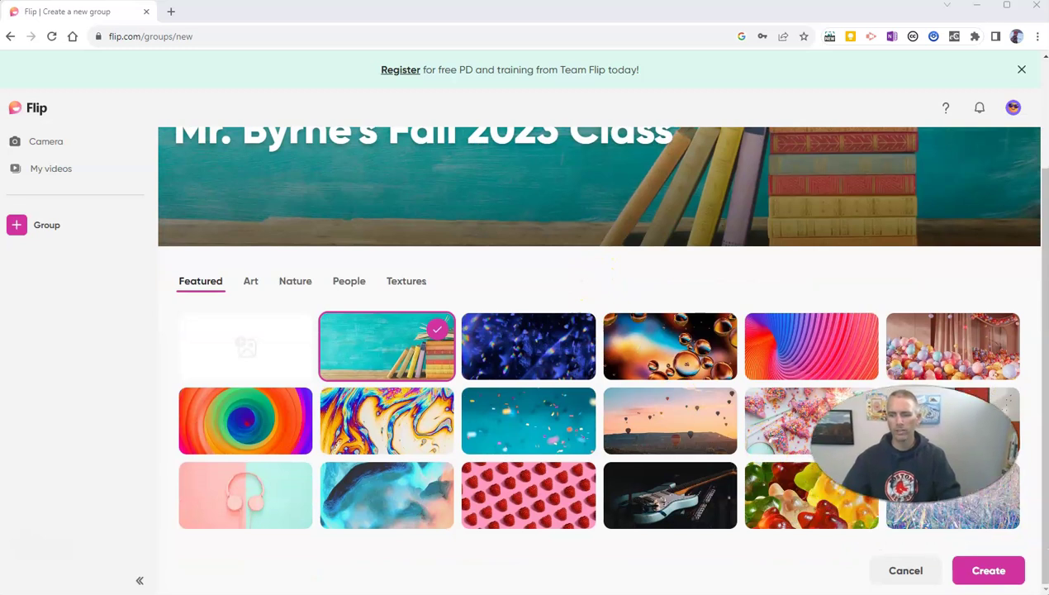
pyautogui.click(1001, 571)
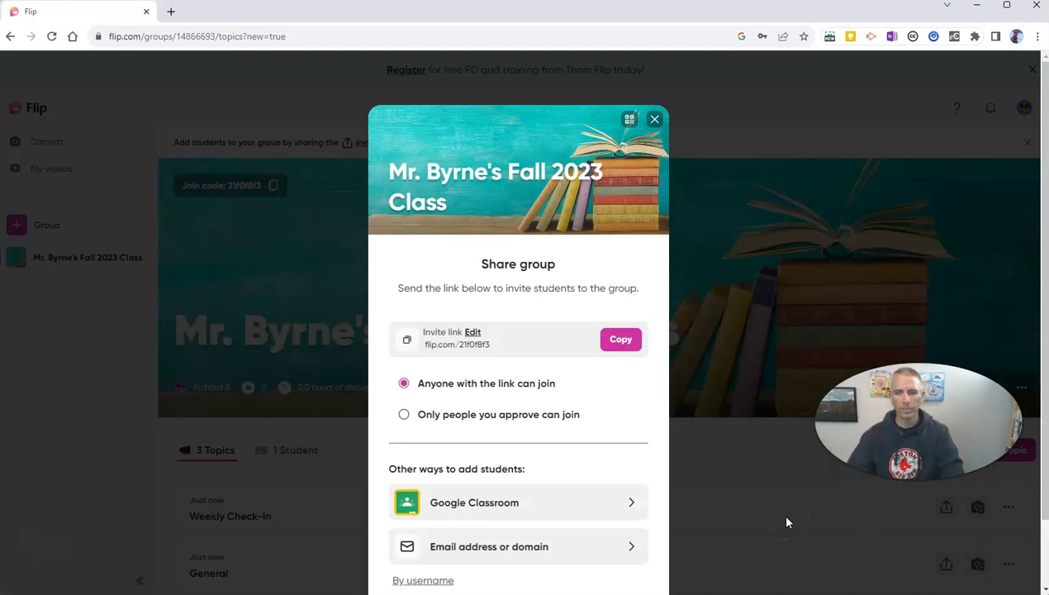
# View the group's join QR code, then close the Share group invitation window.
pyautogui.scroll(-1, 786, 522)
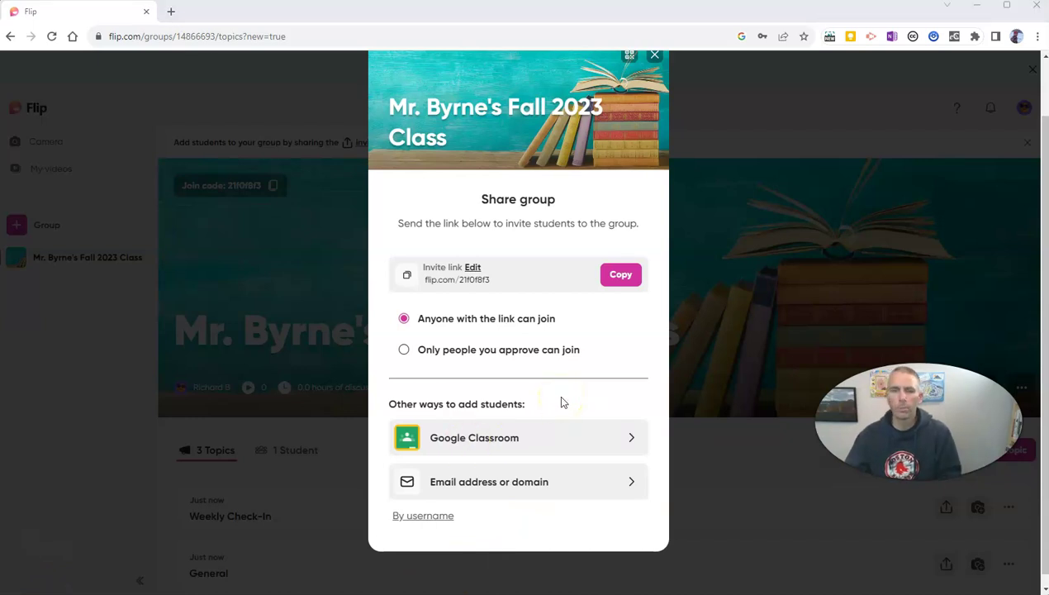
pyautogui.scroll(2, 623, 93)
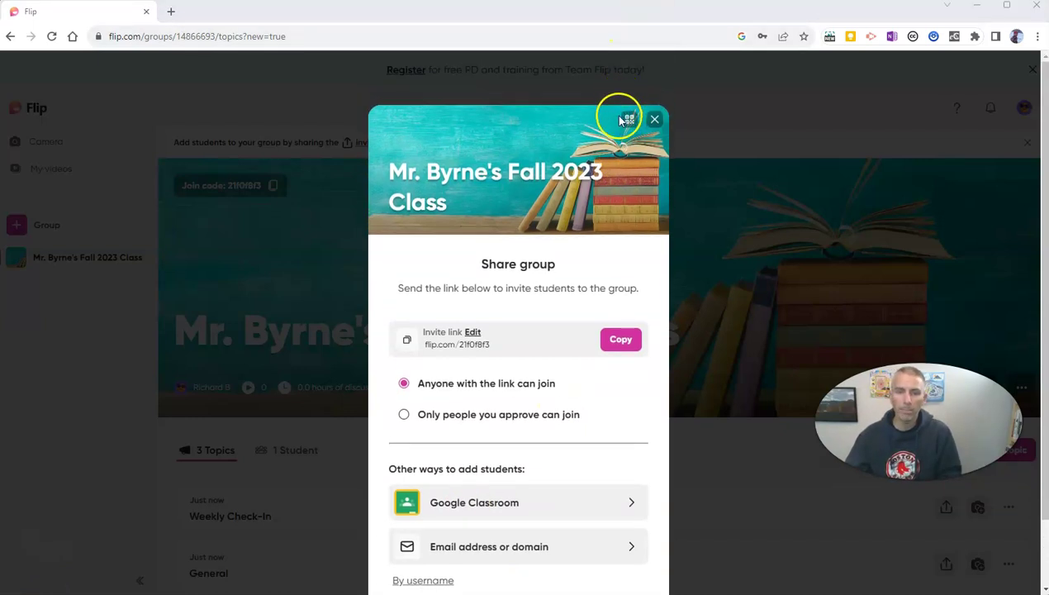
pyautogui.click(628, 124)
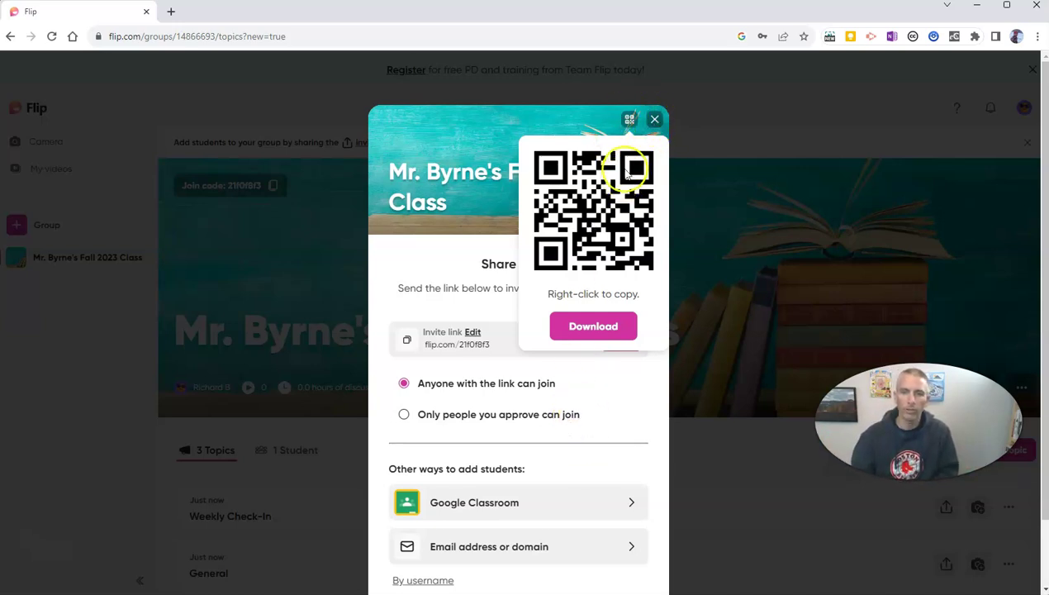
pyautogui.click(655, 119)
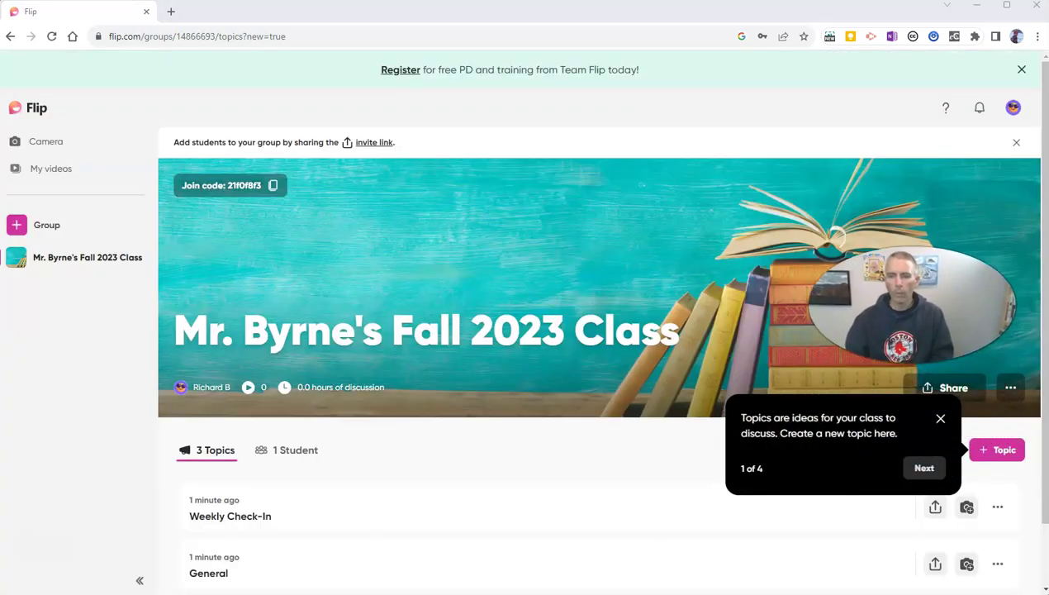
# Dismiss the topics tour tip and training announcement, then bring up Weekly Check-In's options.
pyautogui.click(940, 418)
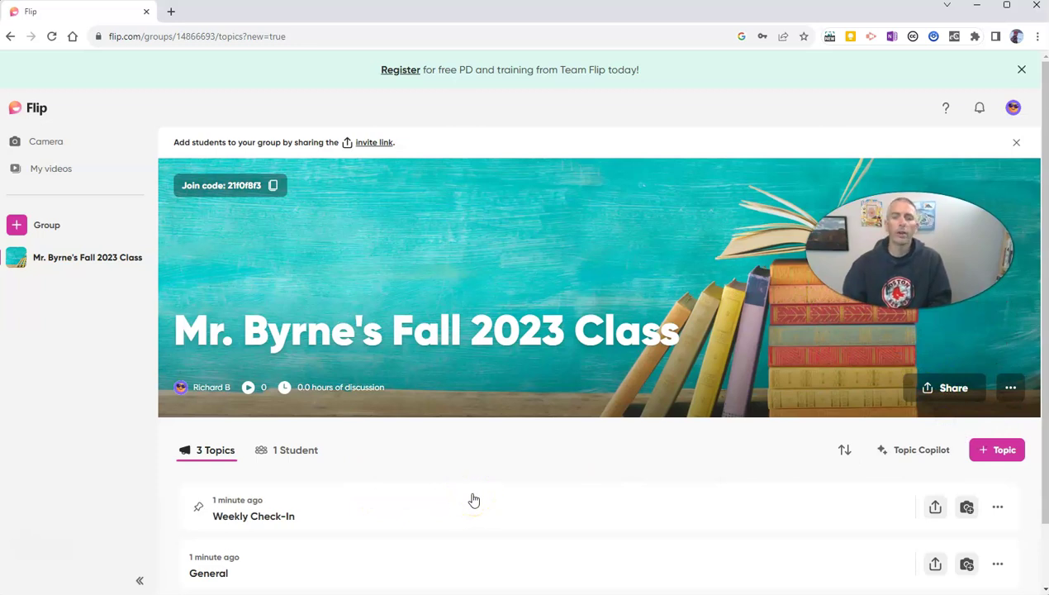
pyautogui.click(1022, 69)
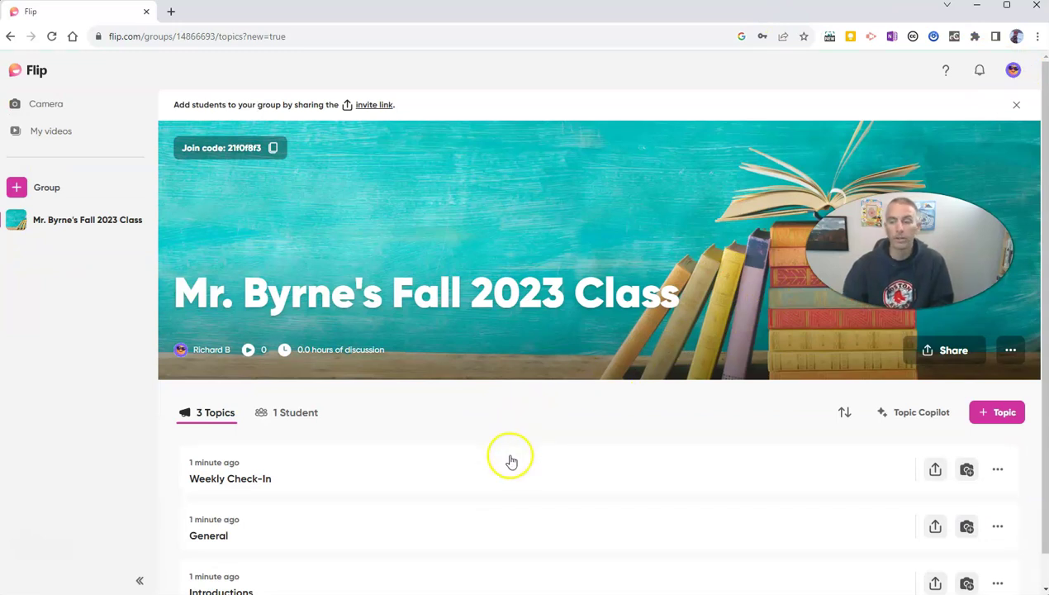
pyautogui.scroll(-1, 347, 502)
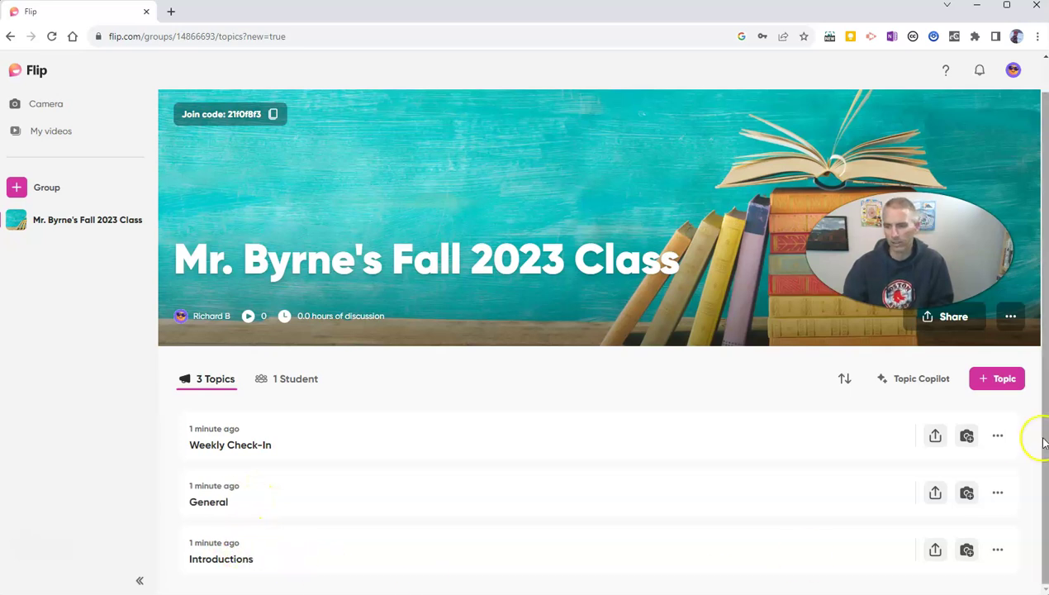
pyautogui.click(998, 436)
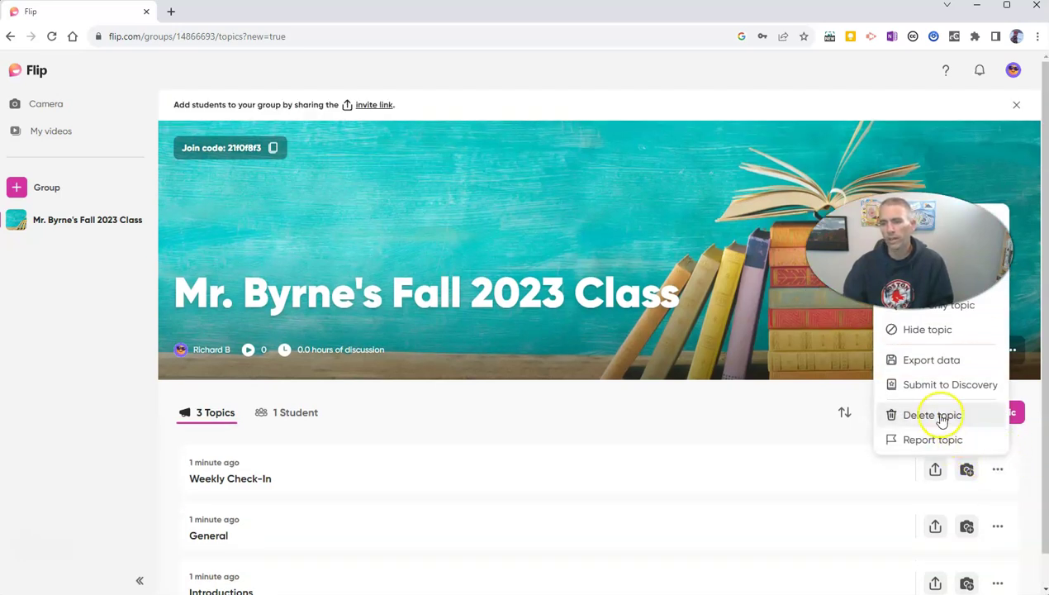
# Permanently delete the Weekly Check-In and General topics, confirming each deletion.
pyautogui.click(939, 416)
pyautogui.click(400, 219)
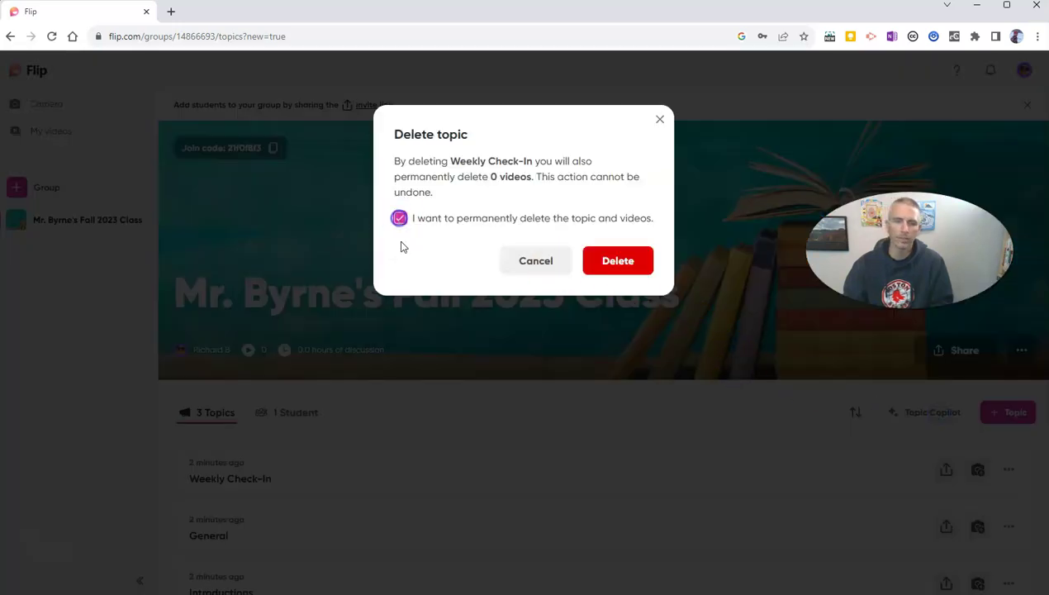
pyautogui.click(618, 262)
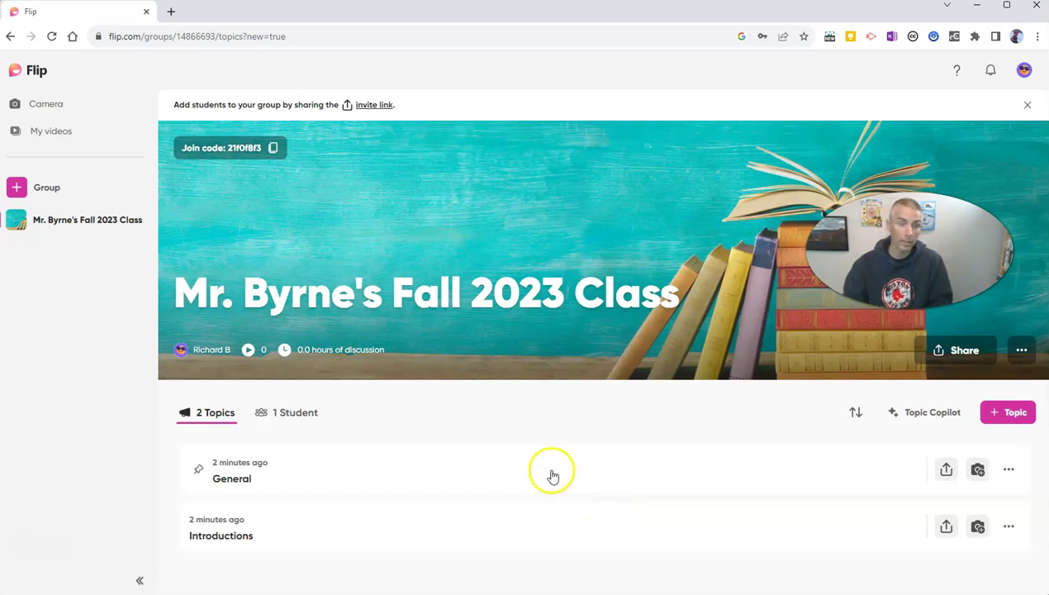
pyautogui.click(1009, 469)
pyautogui.click(956, 414)
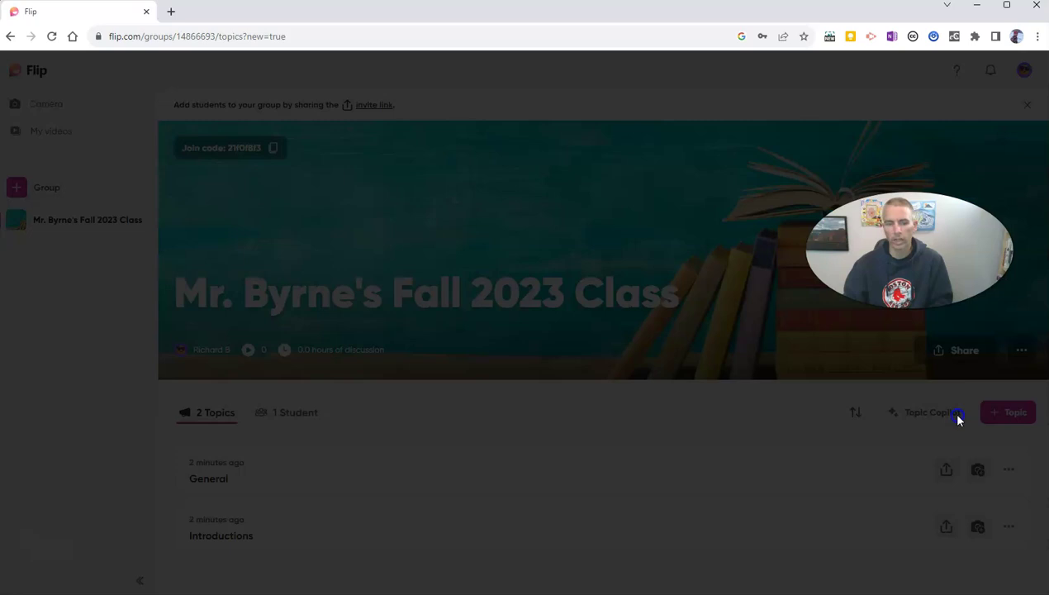
pyautogui.click(400, 202)
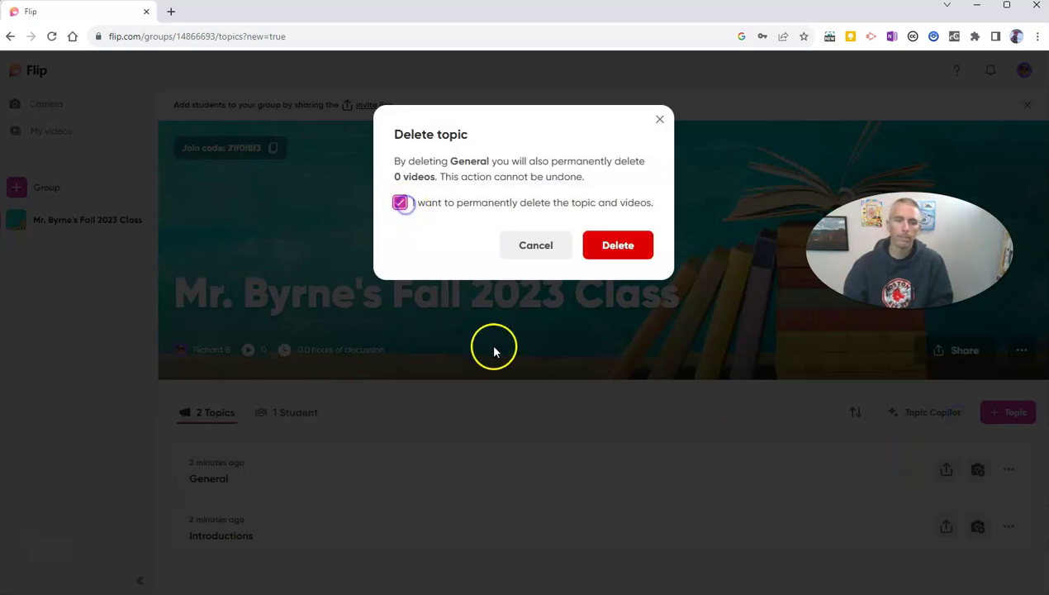
pyautogui.click(628, 245)
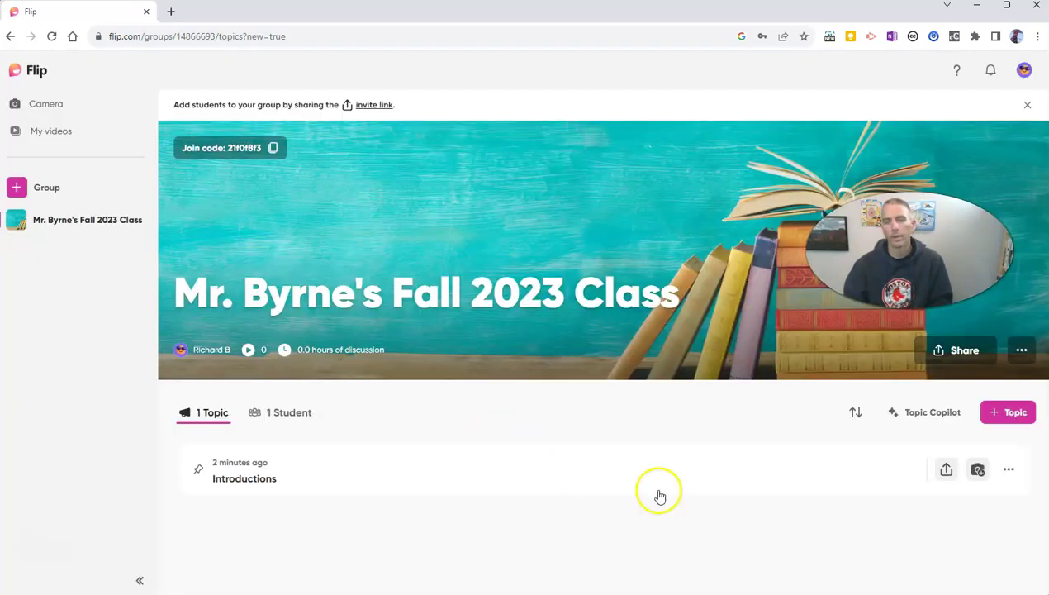
# Go into the Introductions topic and bring up its options menu.
pyautogui.click(295, 480)
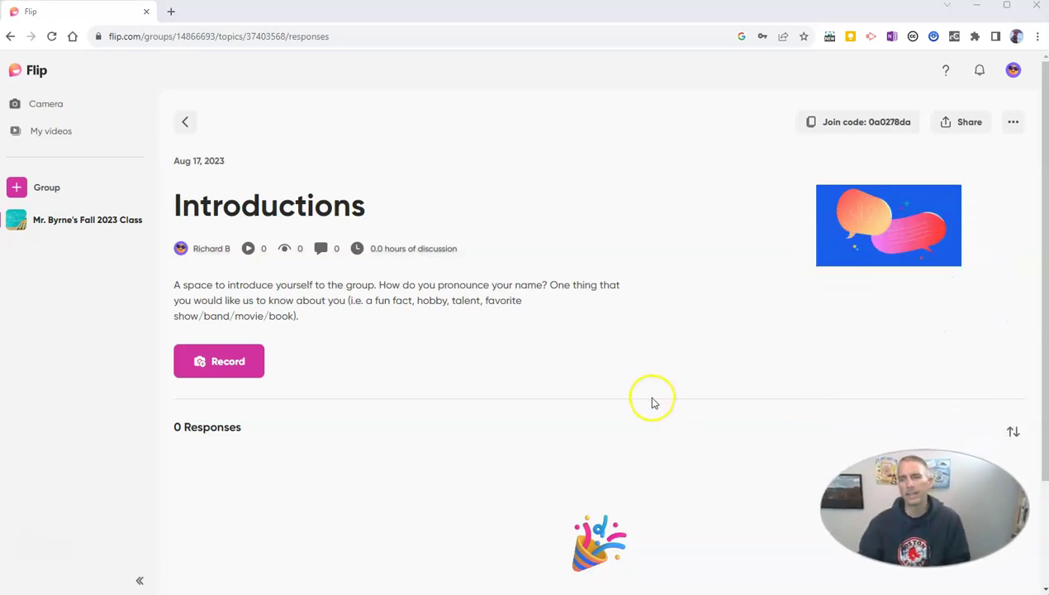
pyautogui.click(317, 289)
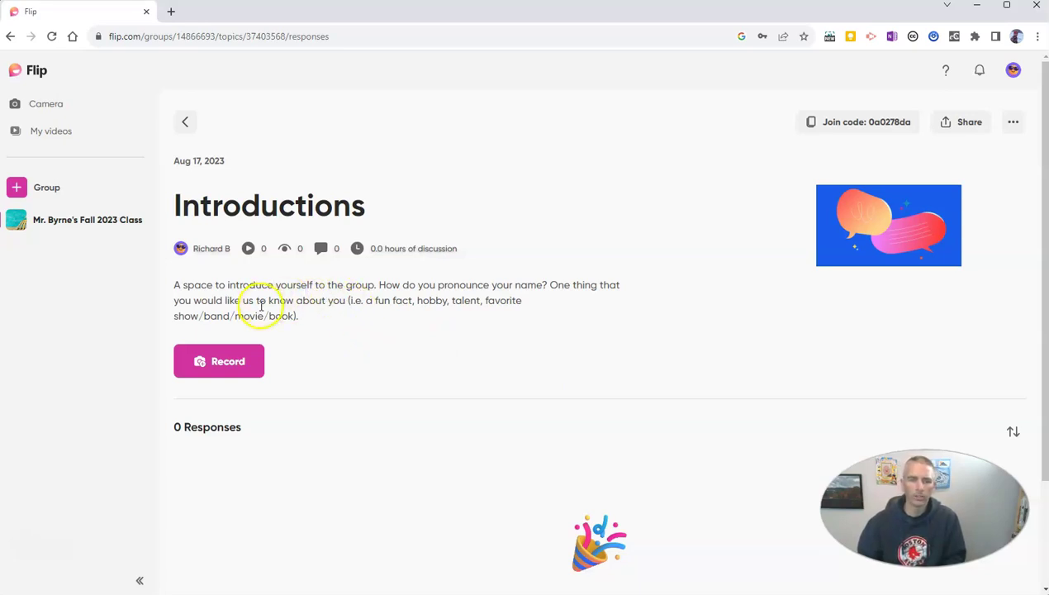
pyautogui.click(1013, 126)
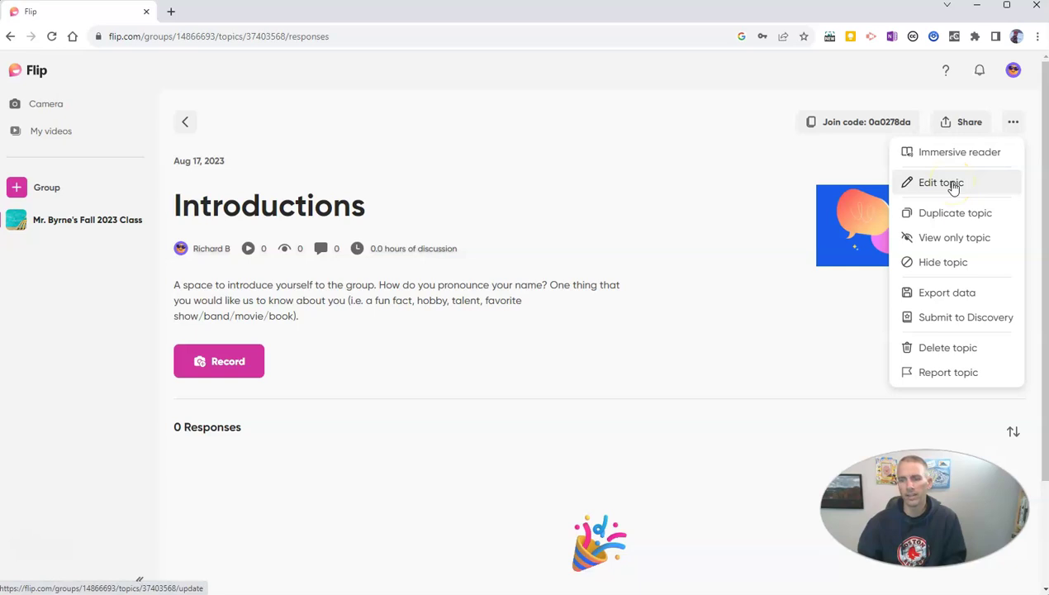
# Rewrite the Introductions description: tell a school-appropriate joke or share your favorite summer moment.
pyautogui.click(951, 184)
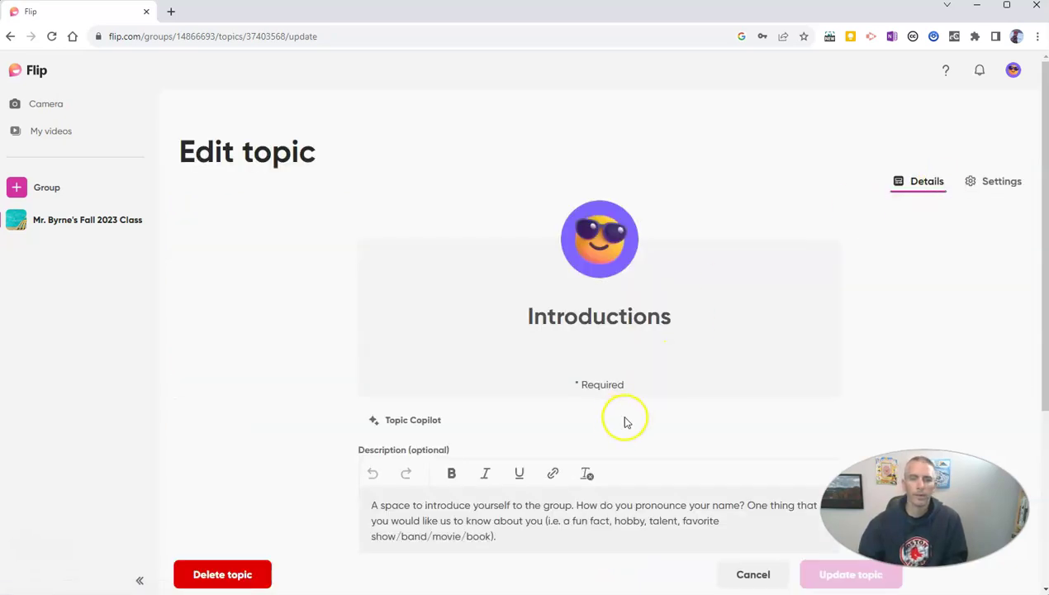
pyautogui.scroll(-2, 663, 325)
pyautogui.scroll(-1, 463, 397)
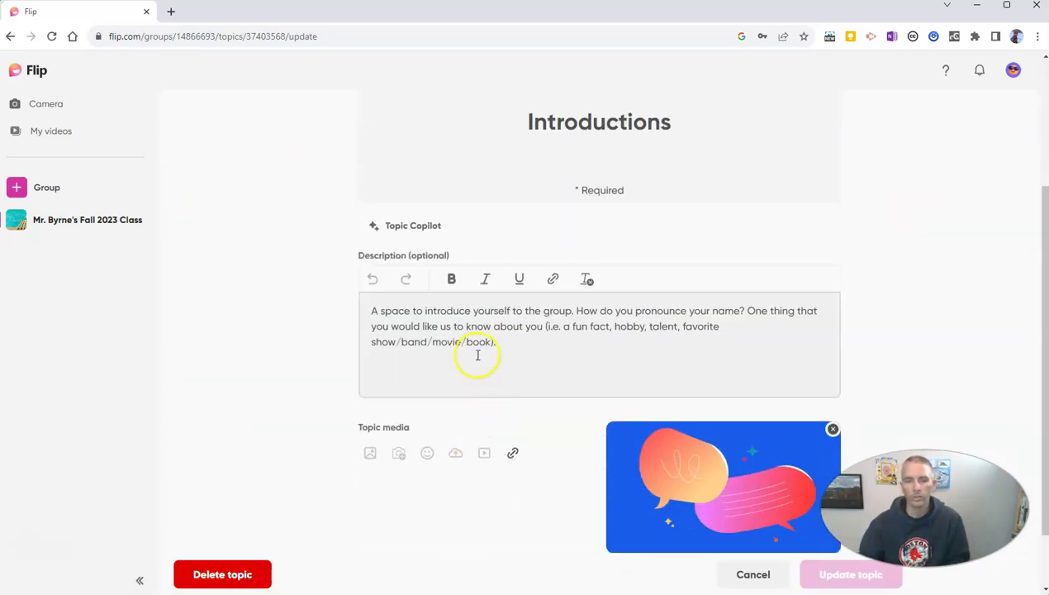
pyautogui.click(508, 342)
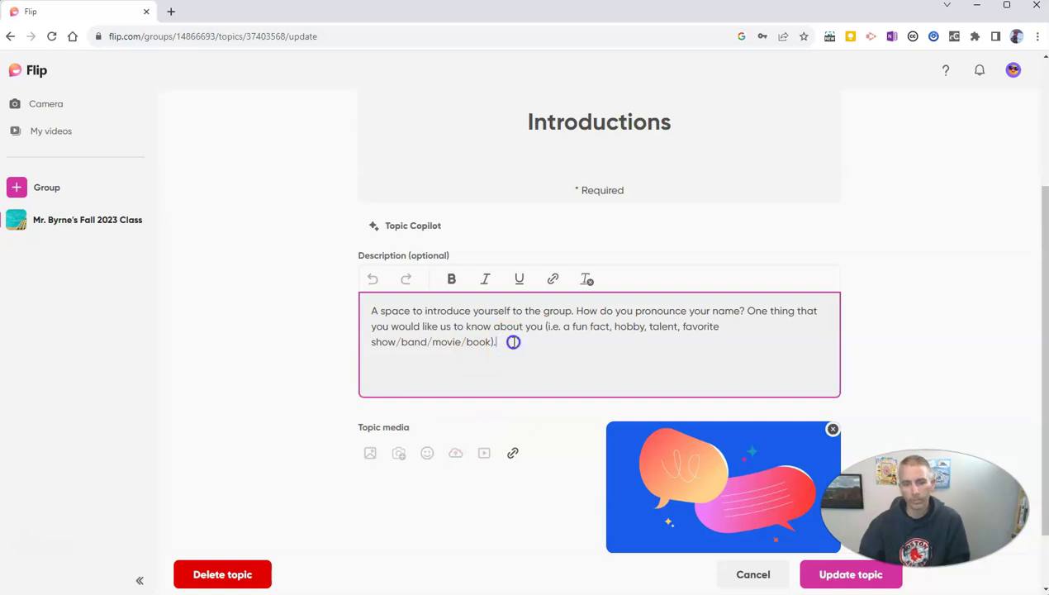
pyautogui.moveTo(514, 342); pyautogui.dragTo(364, 308)
pyautogui.write('P')
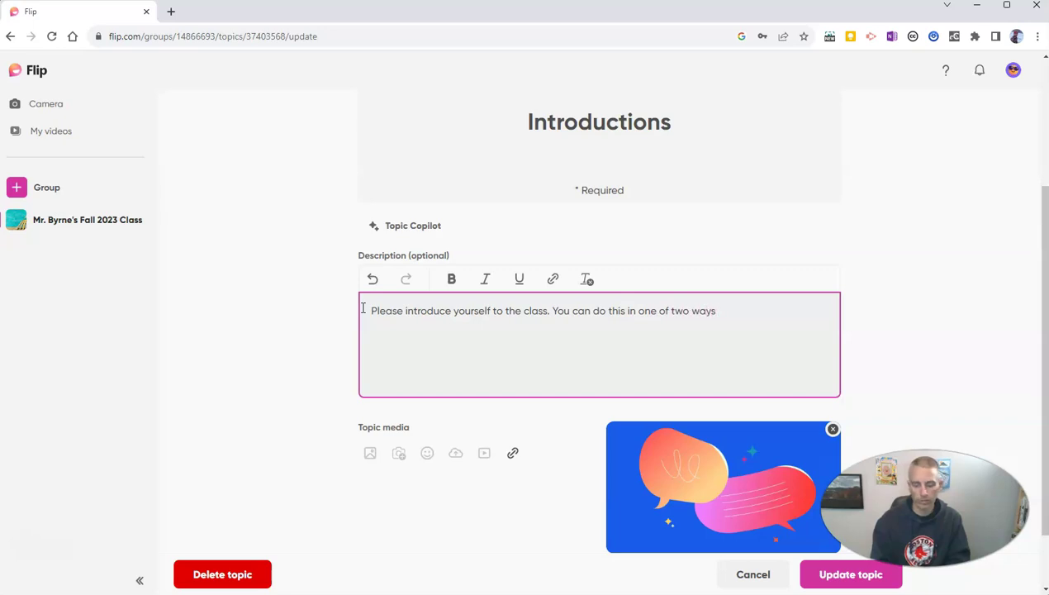
pyautogui.press('Return')
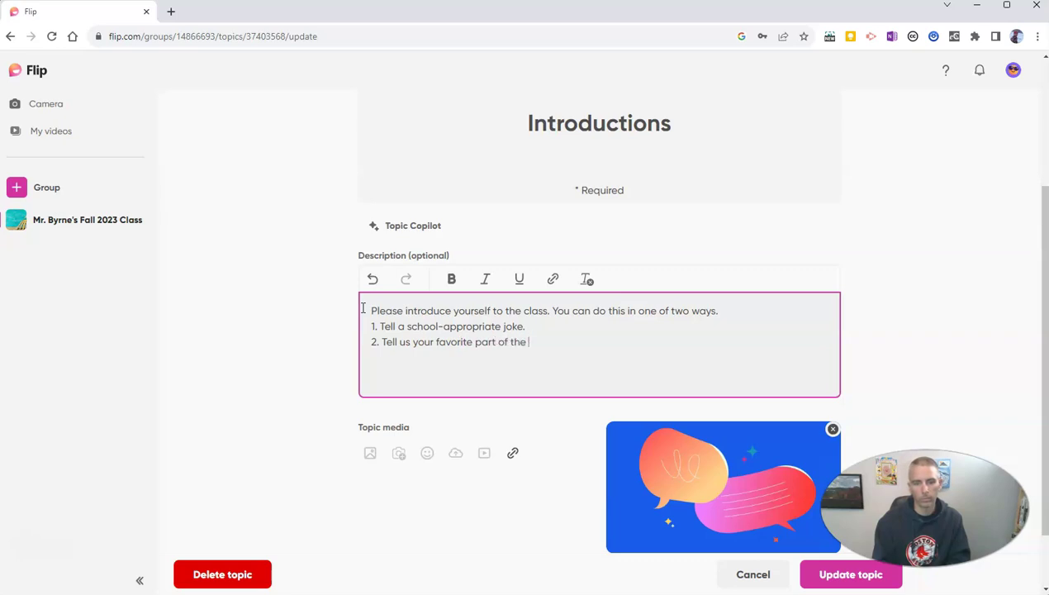
pyautogui.write('.')
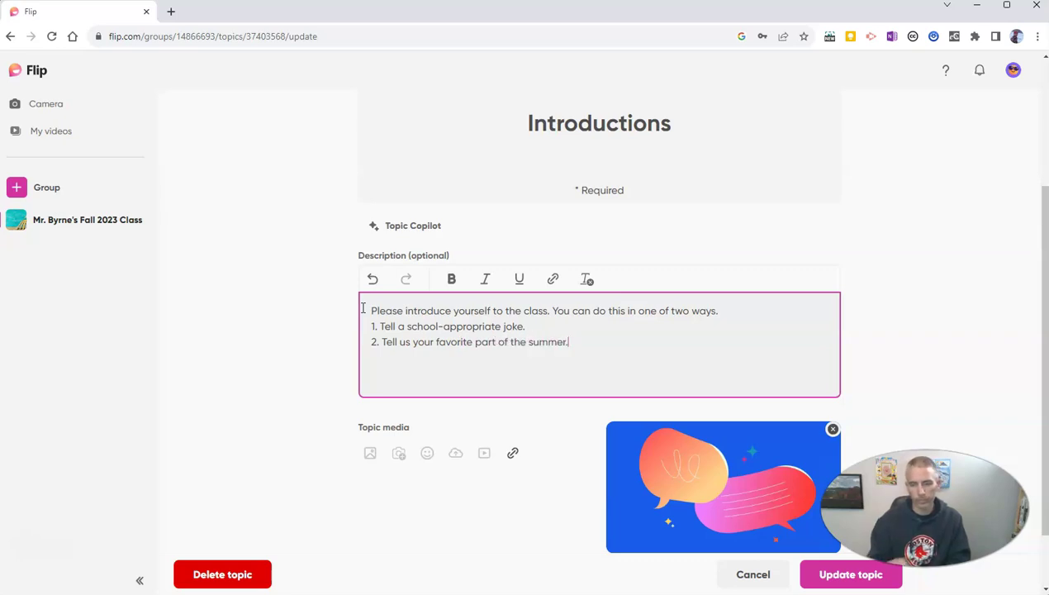
pyautogui.scroll(-2, 726, 309)
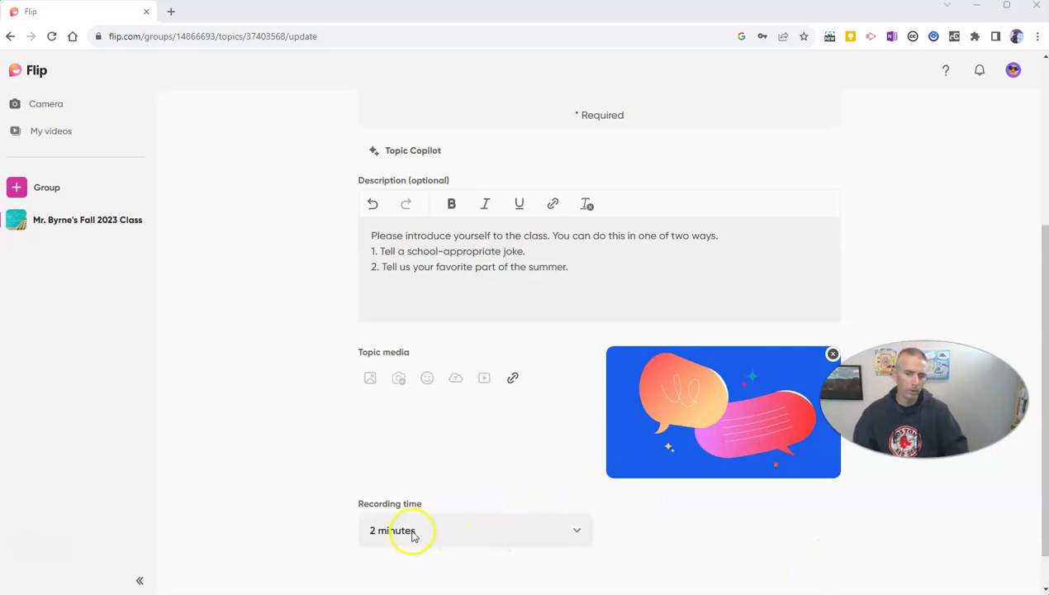
# Shorten the Introductions recording time from 2 minutes to 1 minute 30 seconds.
pyautogui.click(475, 533)
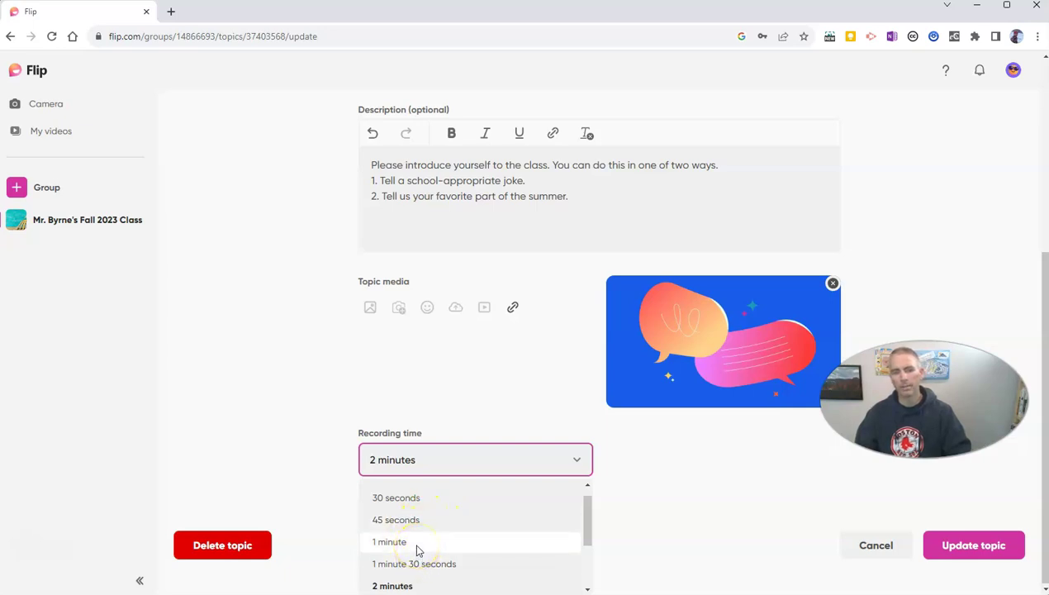
pyautogui.scroll(1, 562, 533)
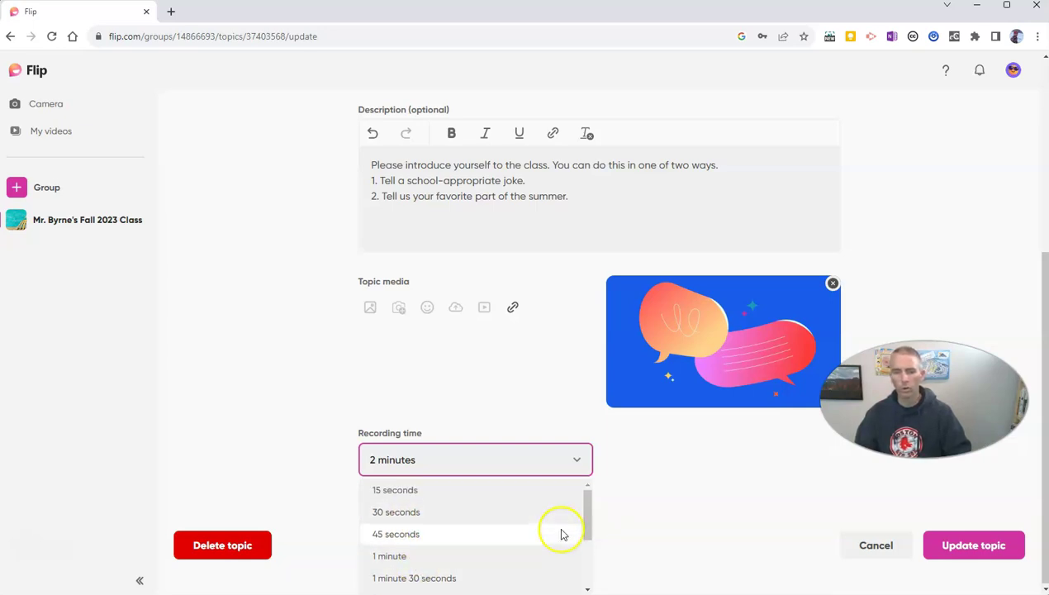
pyautogui.scroll(-5, 550, 516)
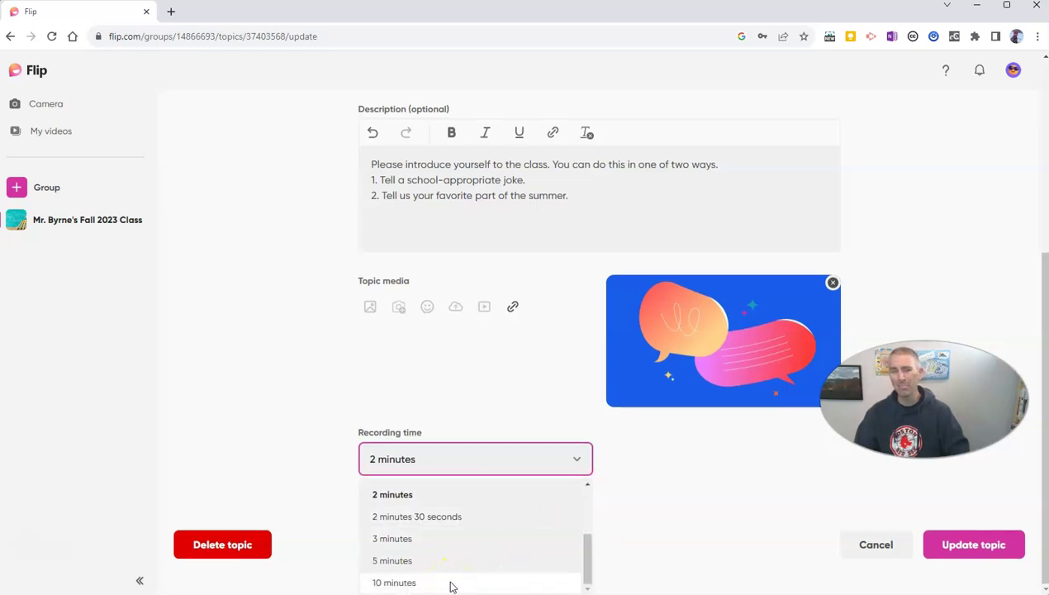
pyautogui.scroll(3, 451, 582)
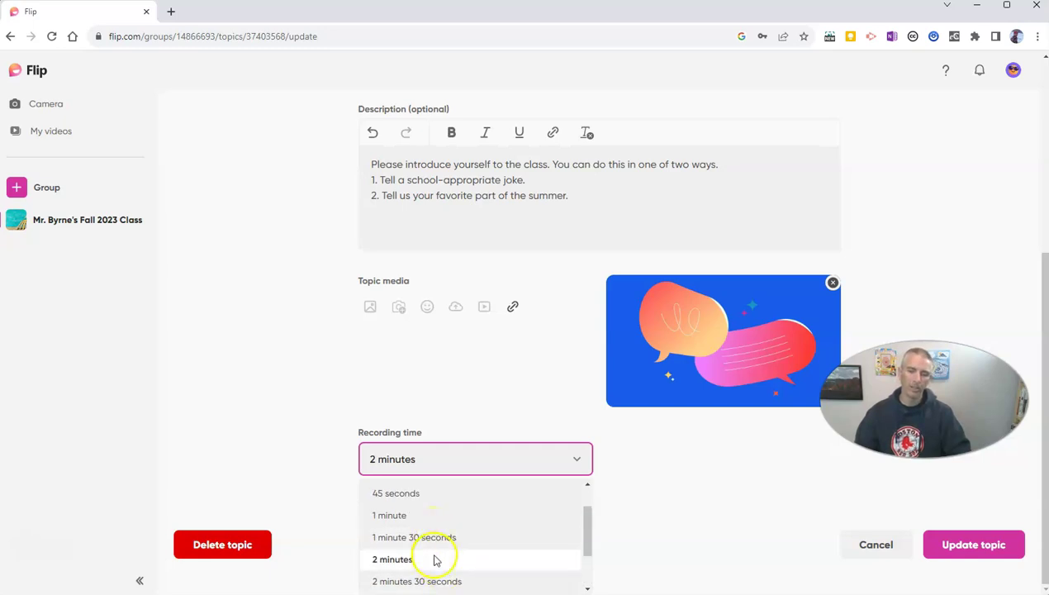
pyautogui.click(443, 541)
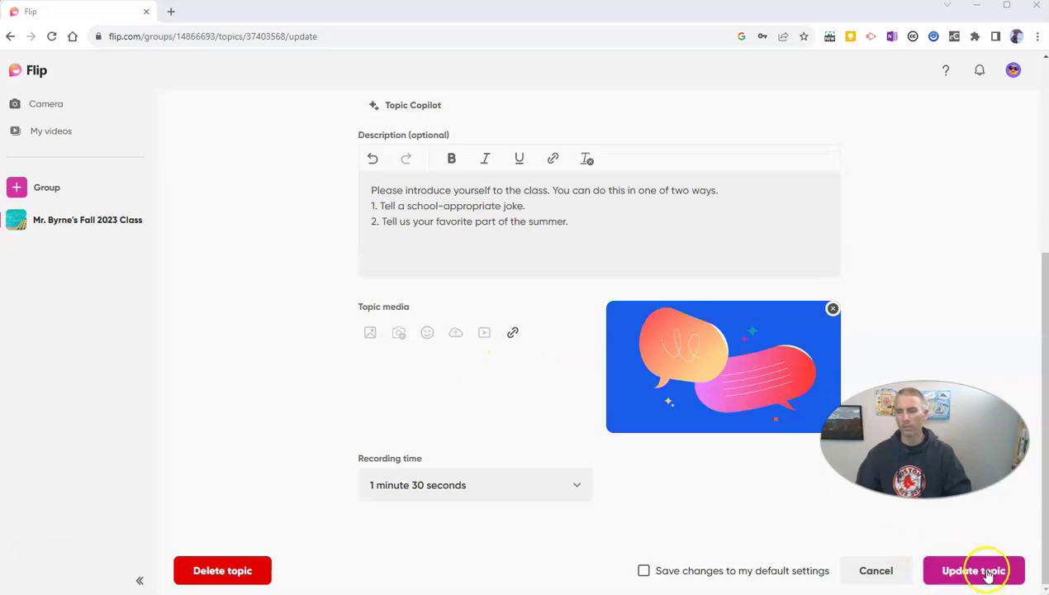
# Save the Introductions topic edits so the response recorder opens with a 1:30 limit.
pyautogui.click(964, 561)
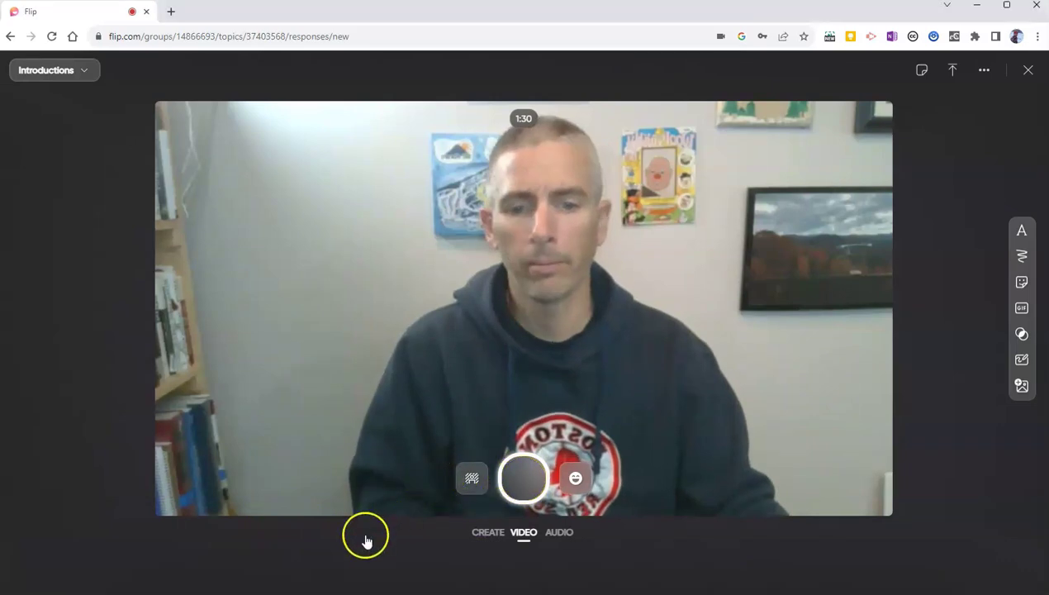
# Record a 13-second Introductions response and bring it into the editor, dismissing the Edit tip.
pyautogui.press('space')
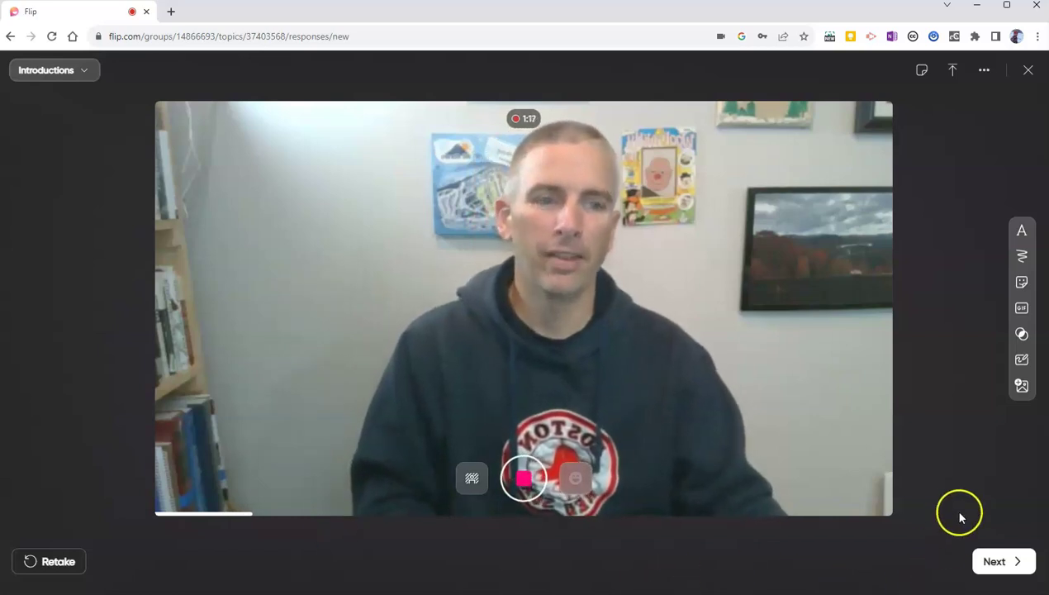
pyautogui.click(1000, 562)
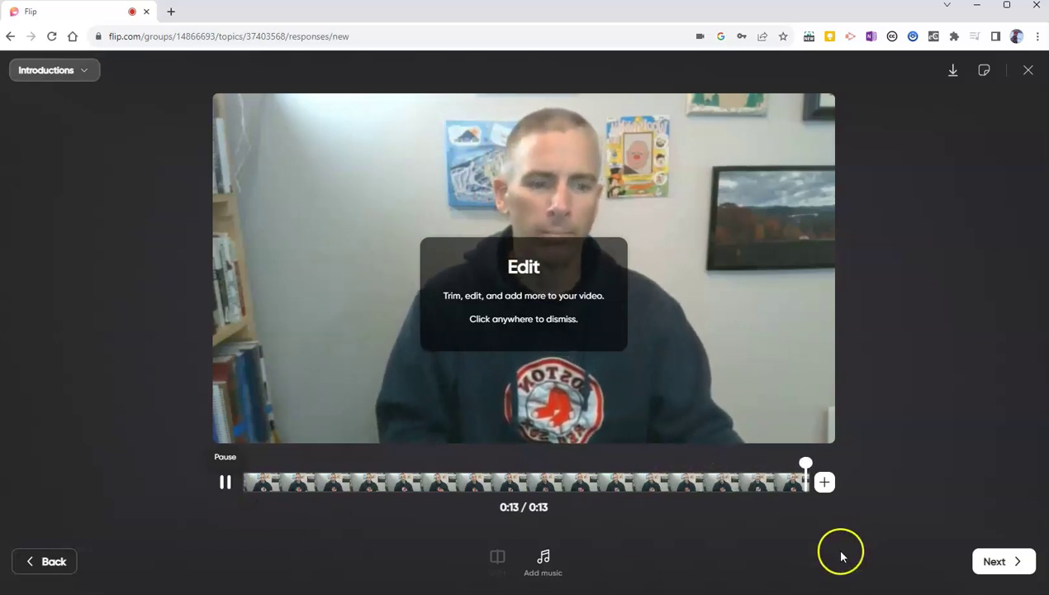
pyautogui.click(225, 483)
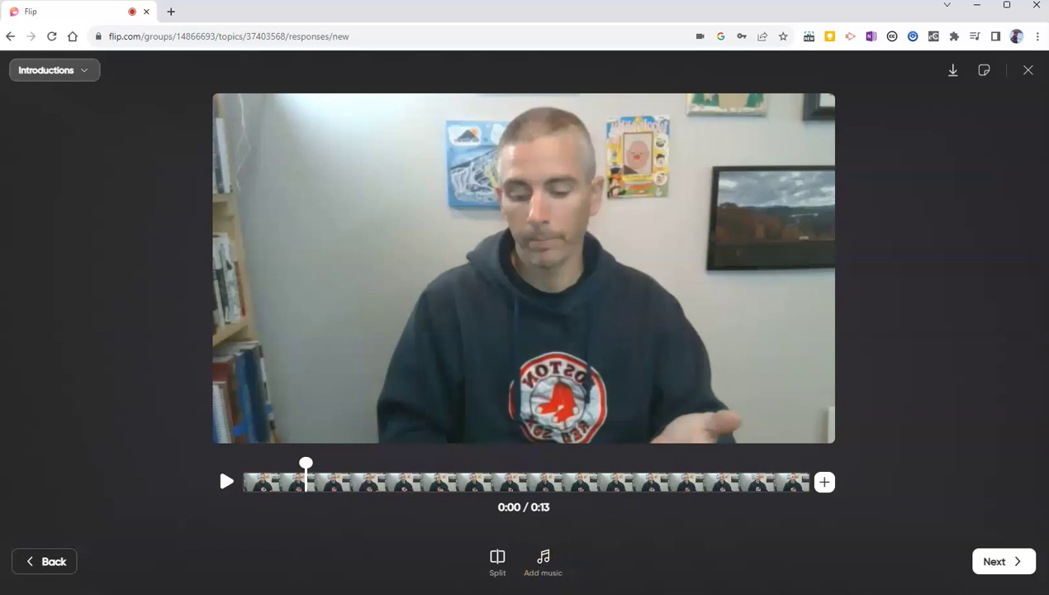
pyautogui.click(1016, 562)
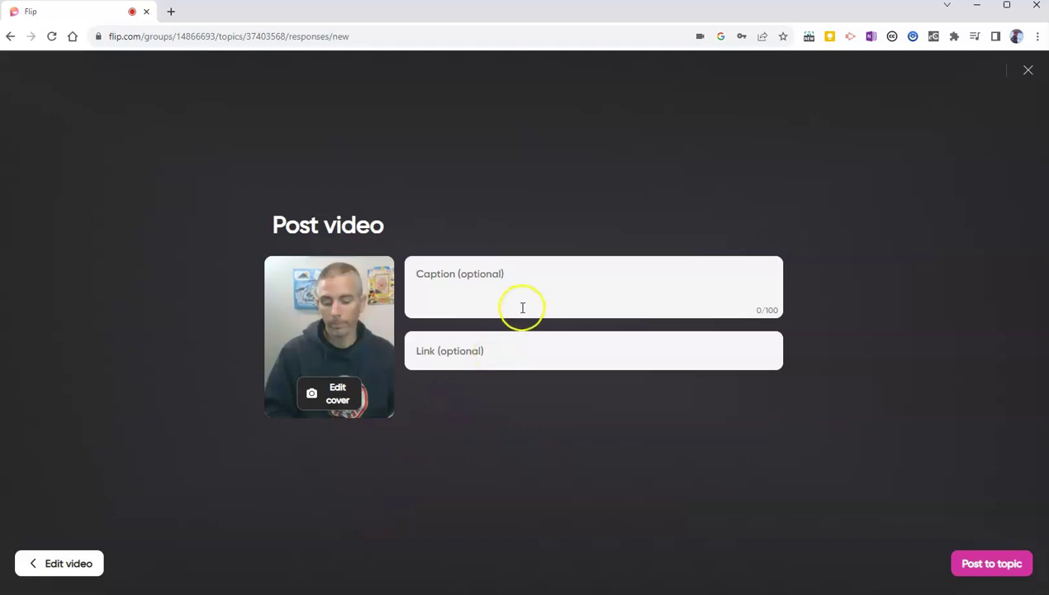
pyautogui.write('#dadjokes')
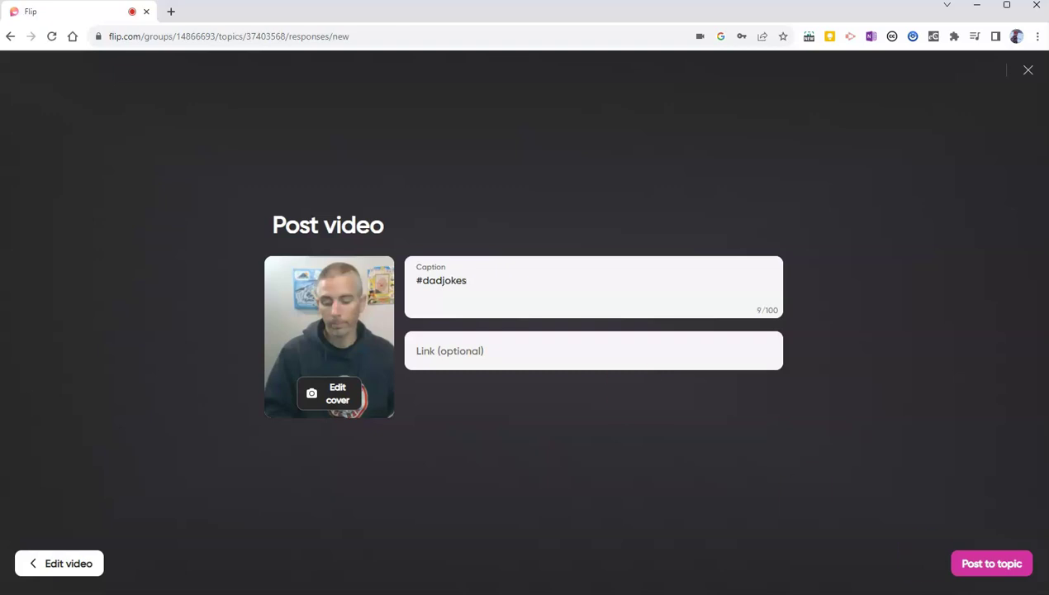
pyautogui.click(999, 562)
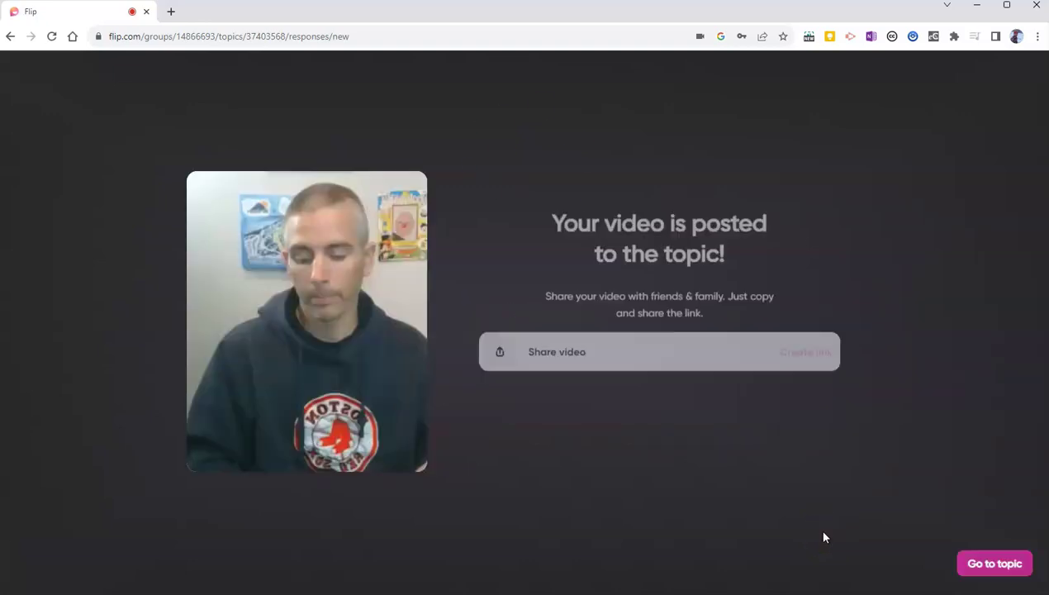
pyautogui.click(994, 564)
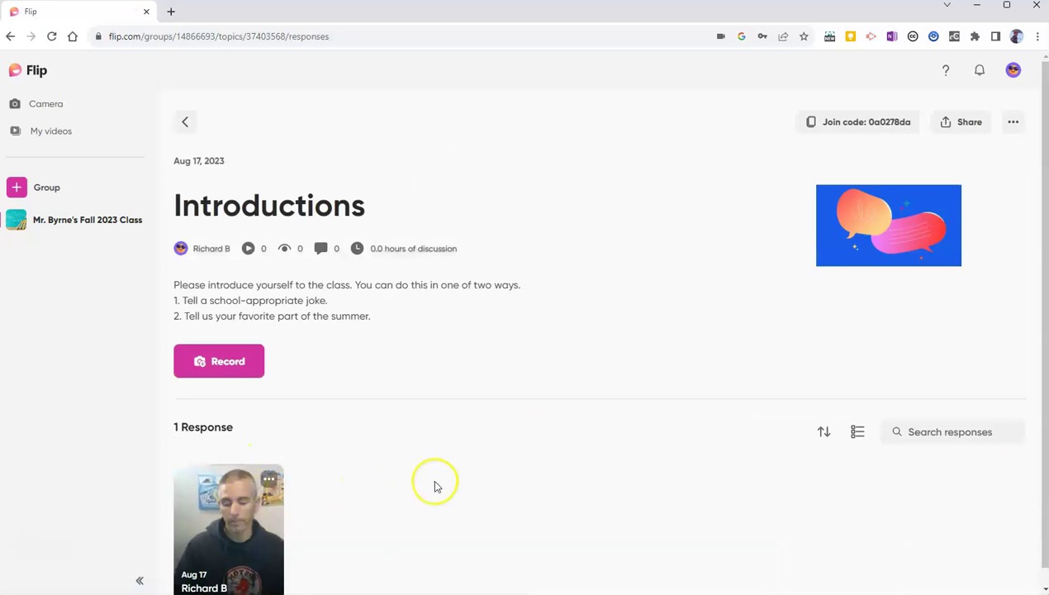
pyautogui.scroll(-1, 437, 486)
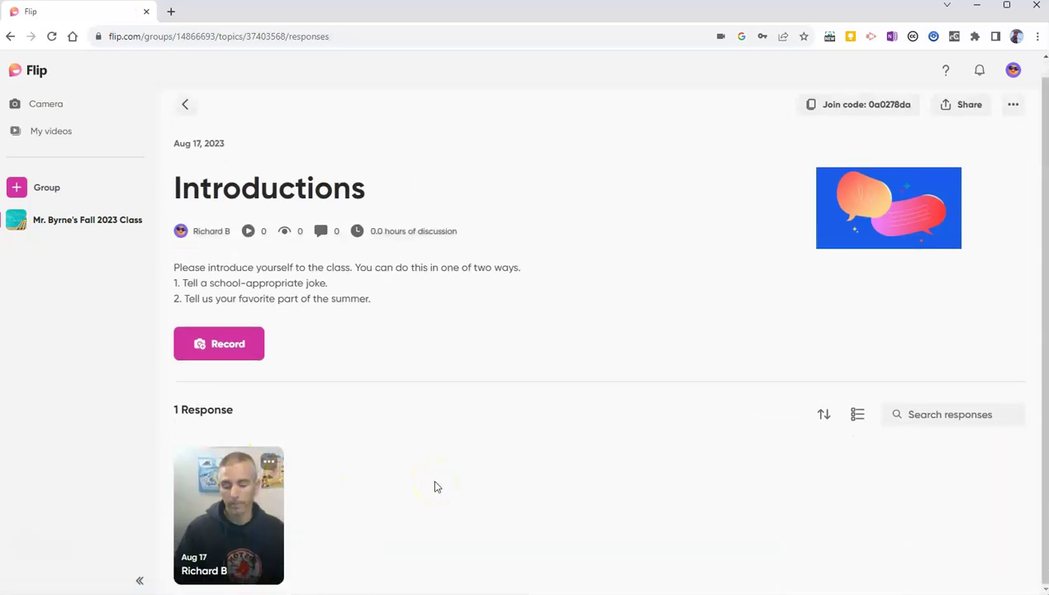
pyautogui.scroll(1, 437, 486)
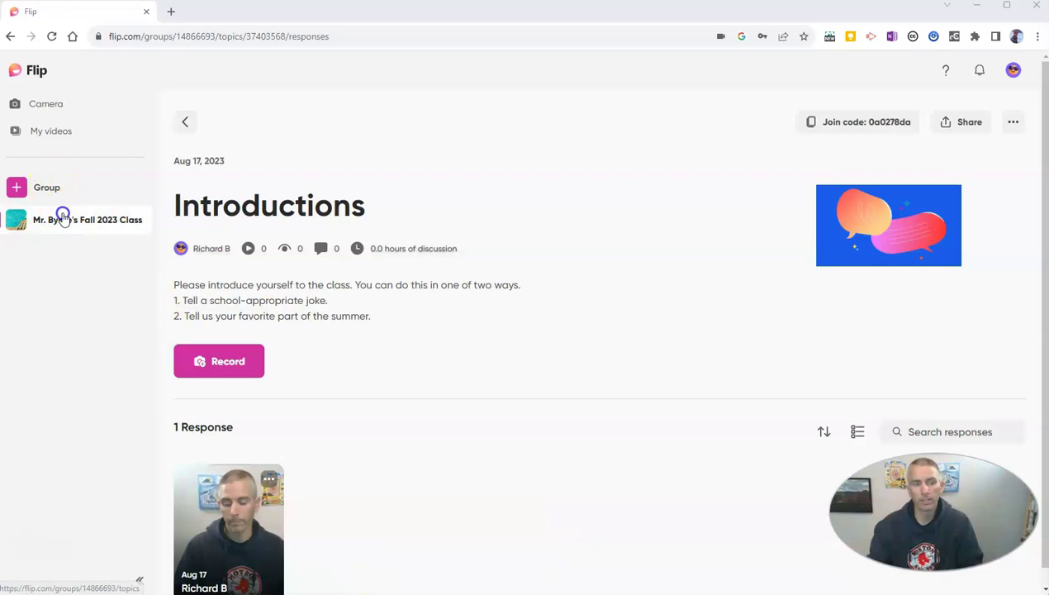
# Open the Fall 2023 class group's sharing options, view the join QR code, and copy the invite link.
pyautogui.click(63, 218)
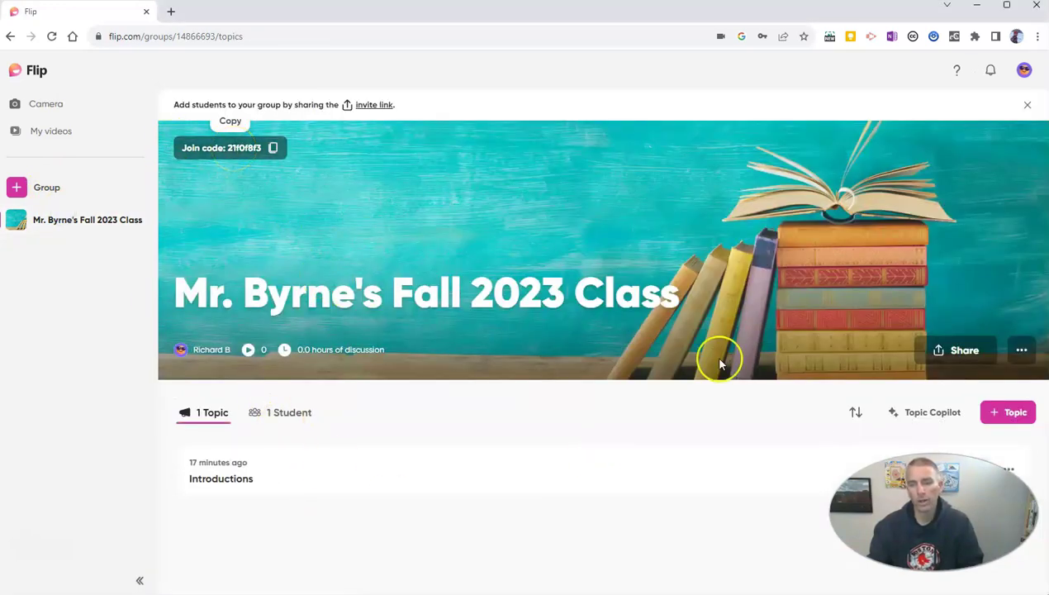
pyautogui.click(984, 356)
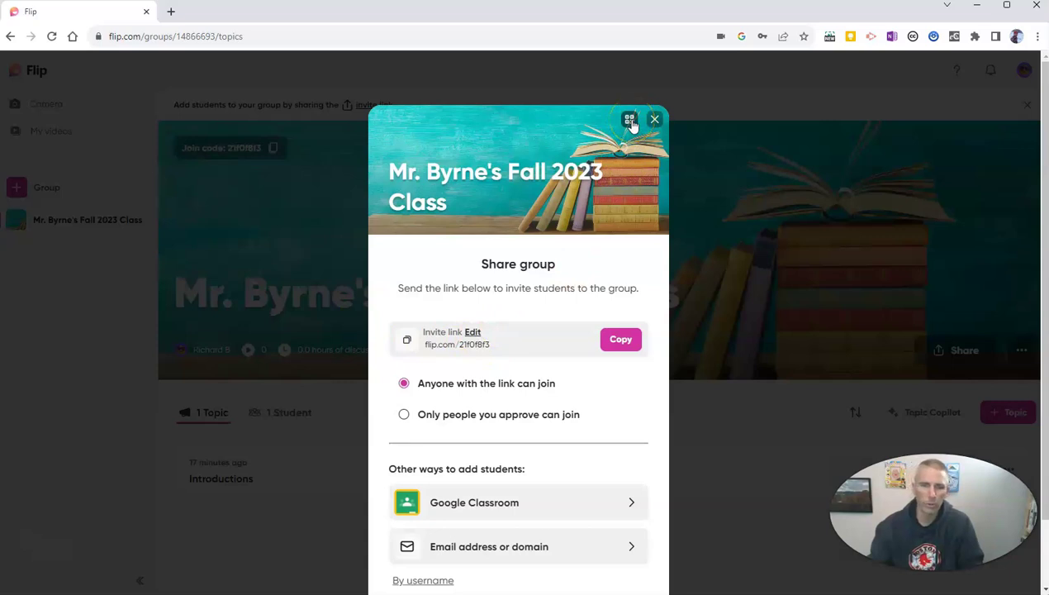
pyautogui.click(630, 121)
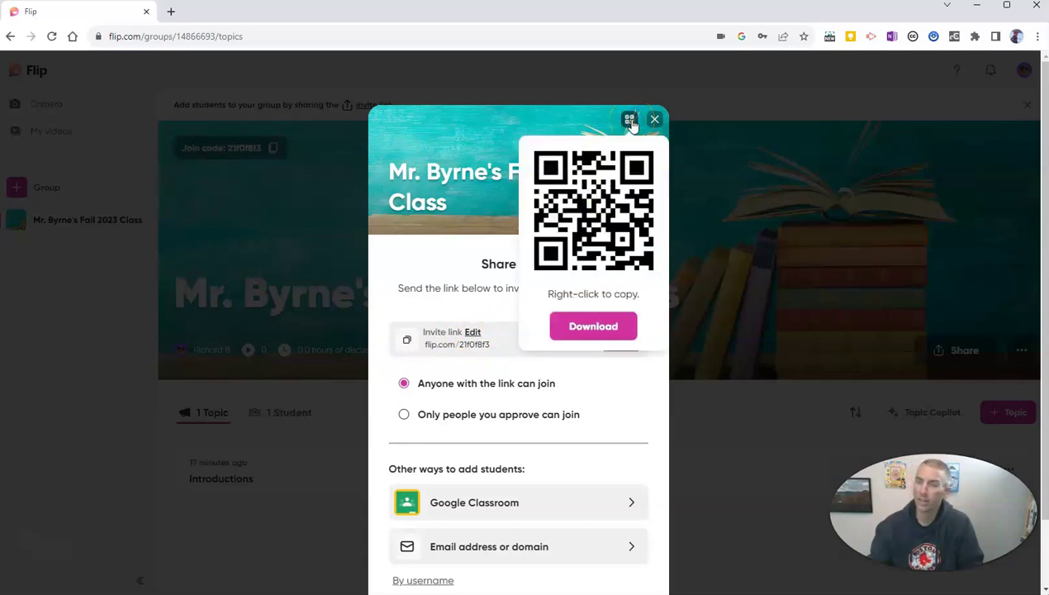
pyautogui.click(589, 121)
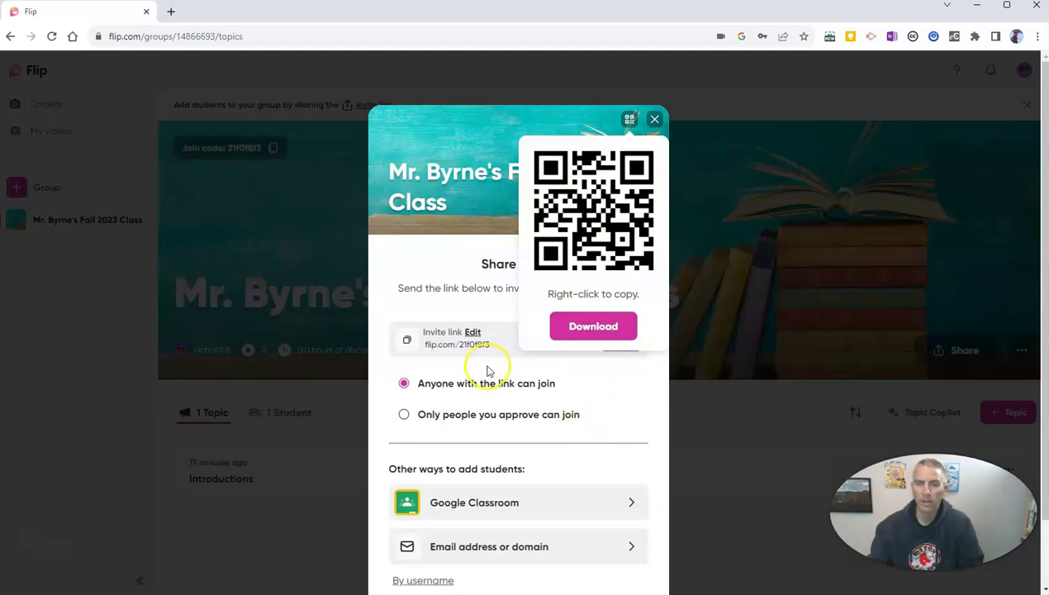
pyautogui.click(614, 374)
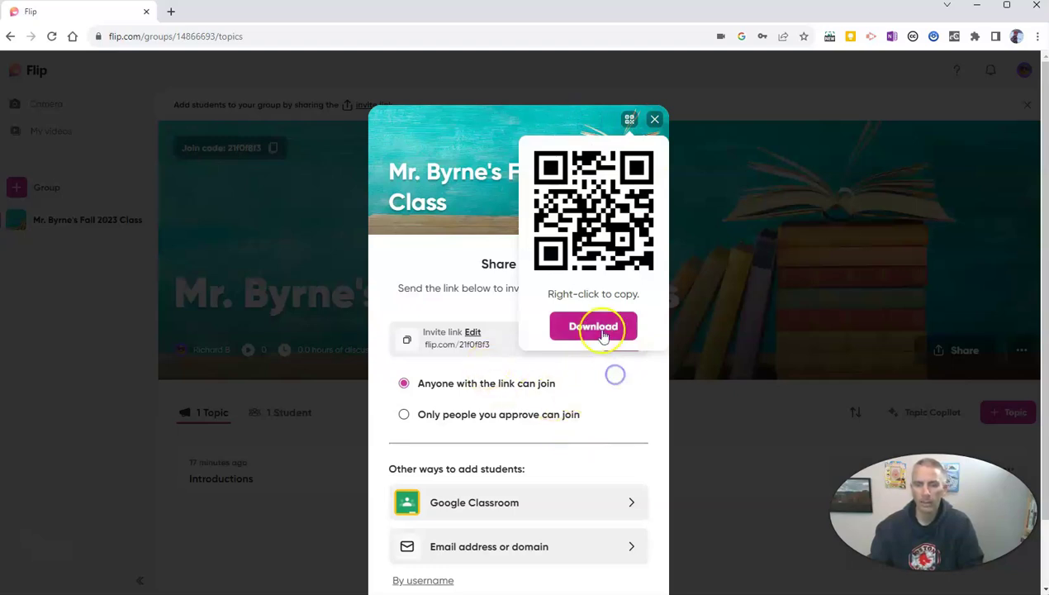
pyautogui.click(631, 120)
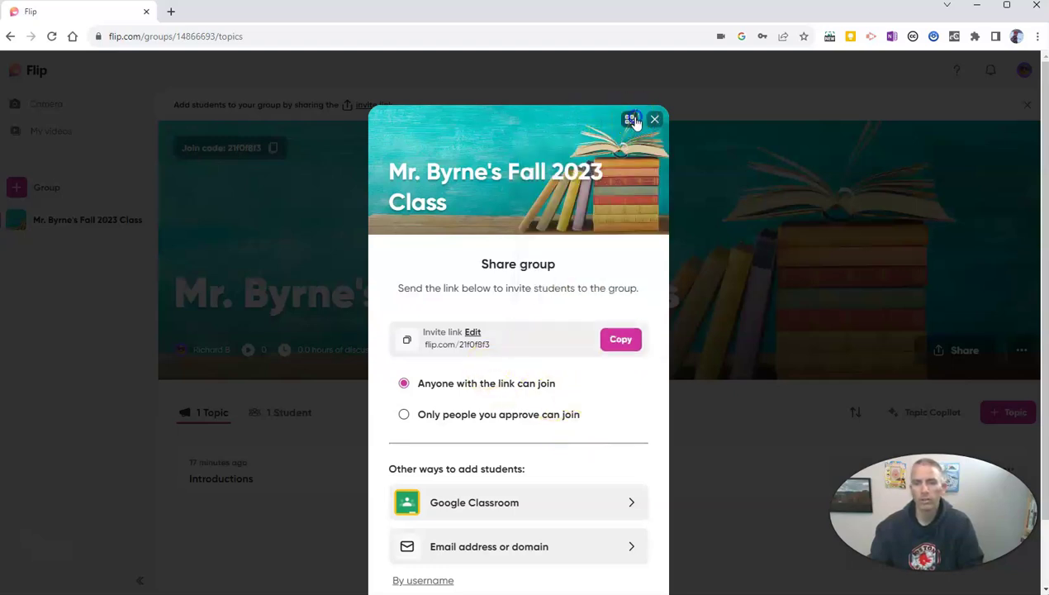
pyautogui.click(626, 343)
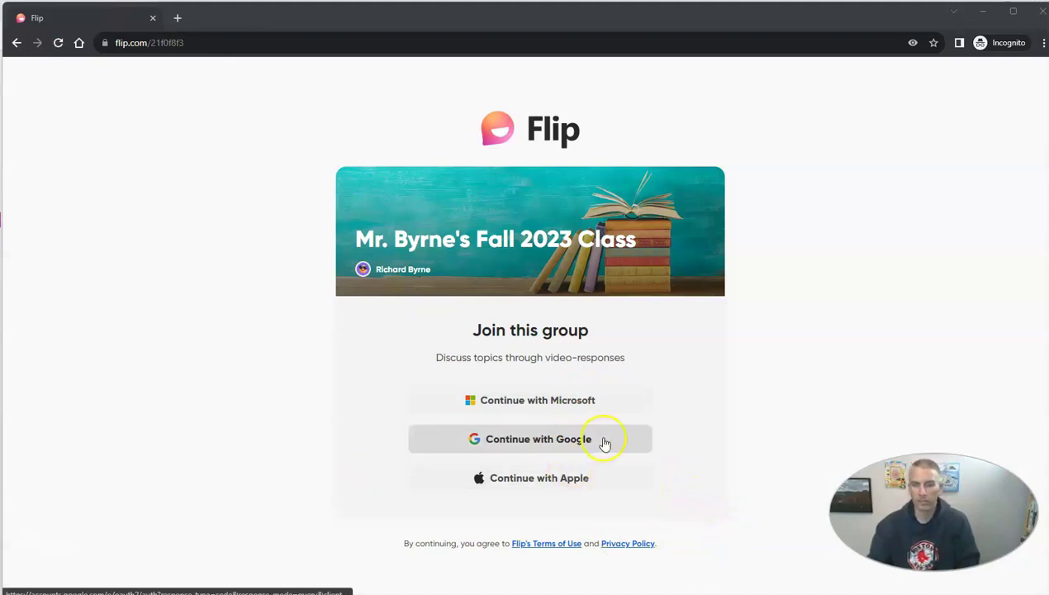
# Join the group with Google, signing in with the student's e-mail and saved password.
pyautogui.click(554, 451)
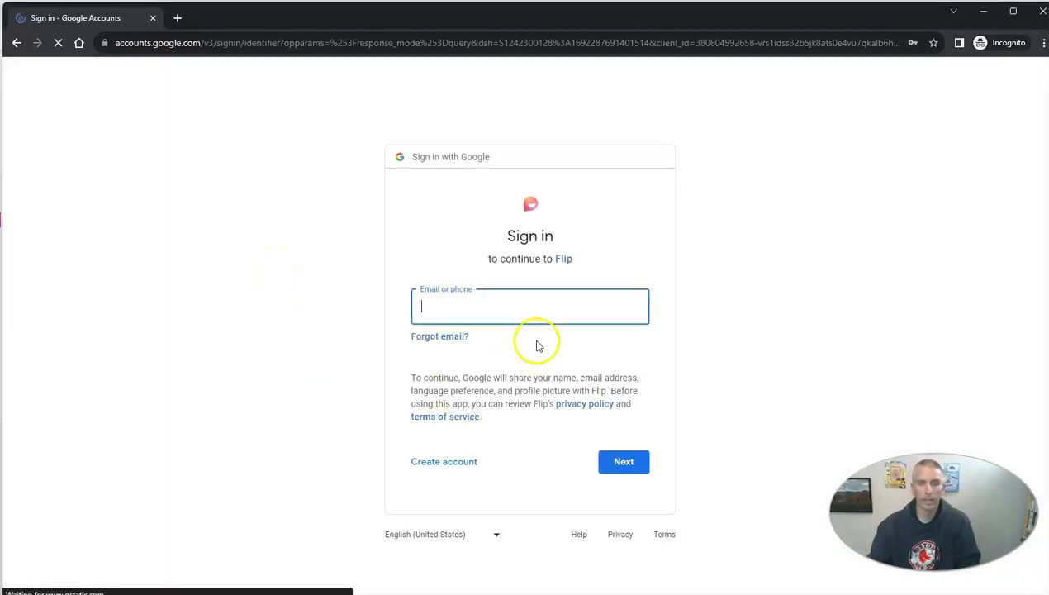
pyautogui.write('max')
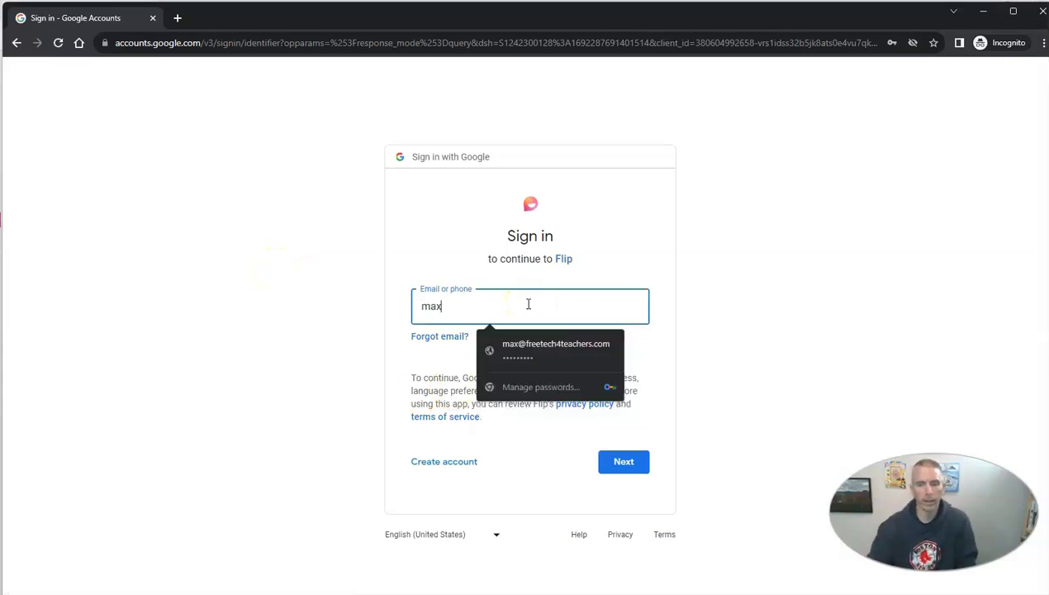
pyautogui.click(572, 347)
pyautogui.click(634, 458)
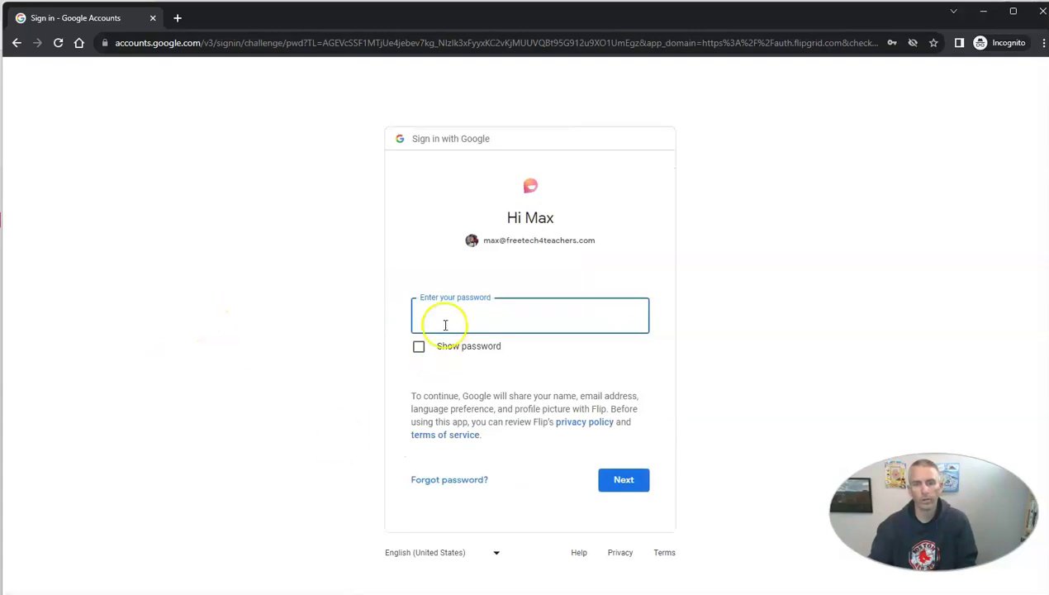
pyautogui.click(451, 323)
pyautogui.scroll(-2, 766, 446)
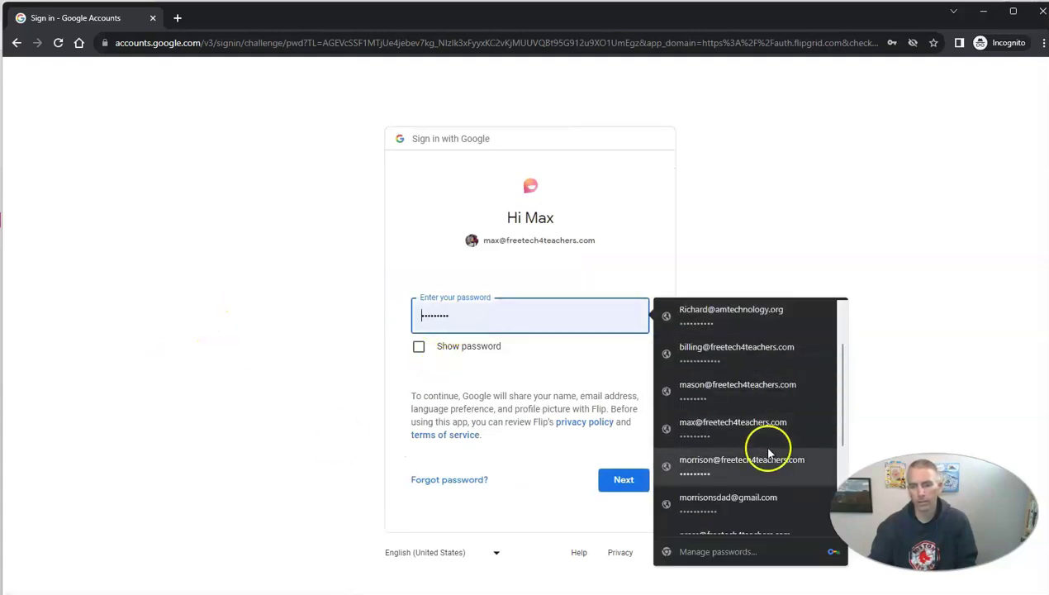
pyautogui.click(746, 421)
pyautogui.click(628, 480)
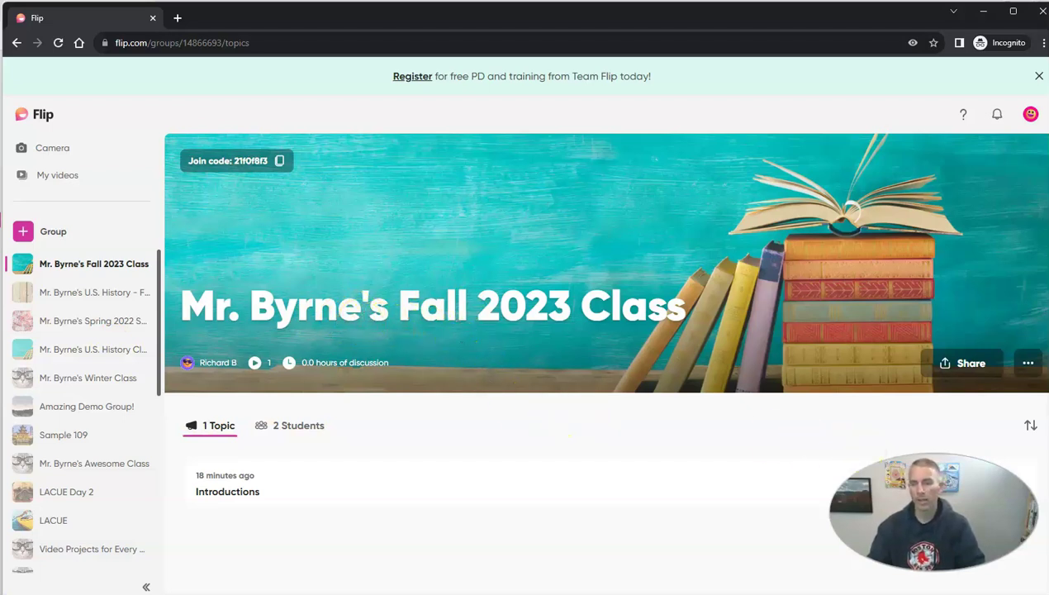
# Open the Introductions topic and record a roughly 12-second puppet video response.
pyautogui.moveTo(234, 494)
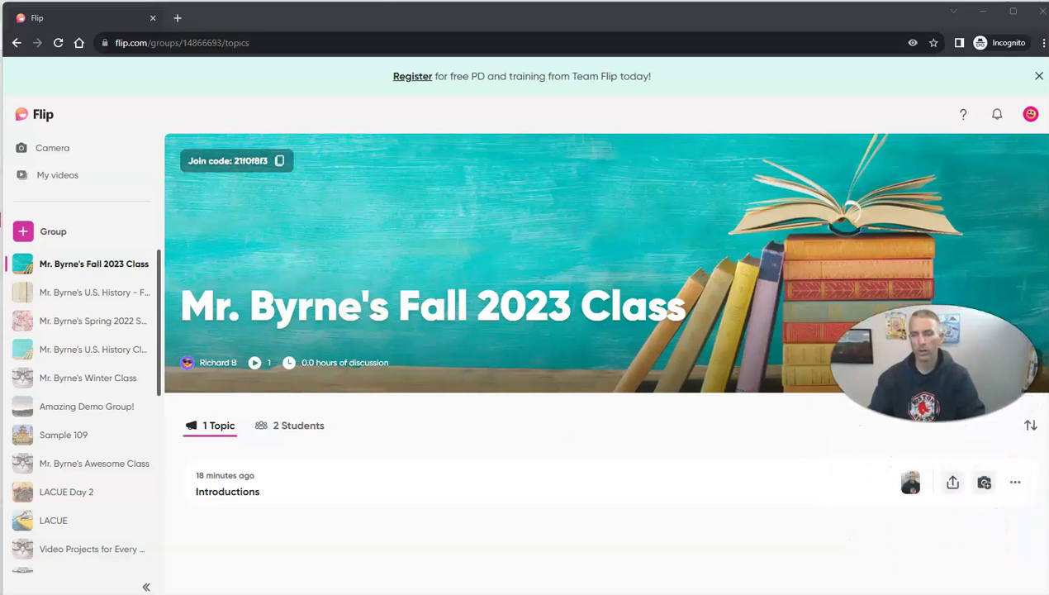
pyautogui.click(268, 487)
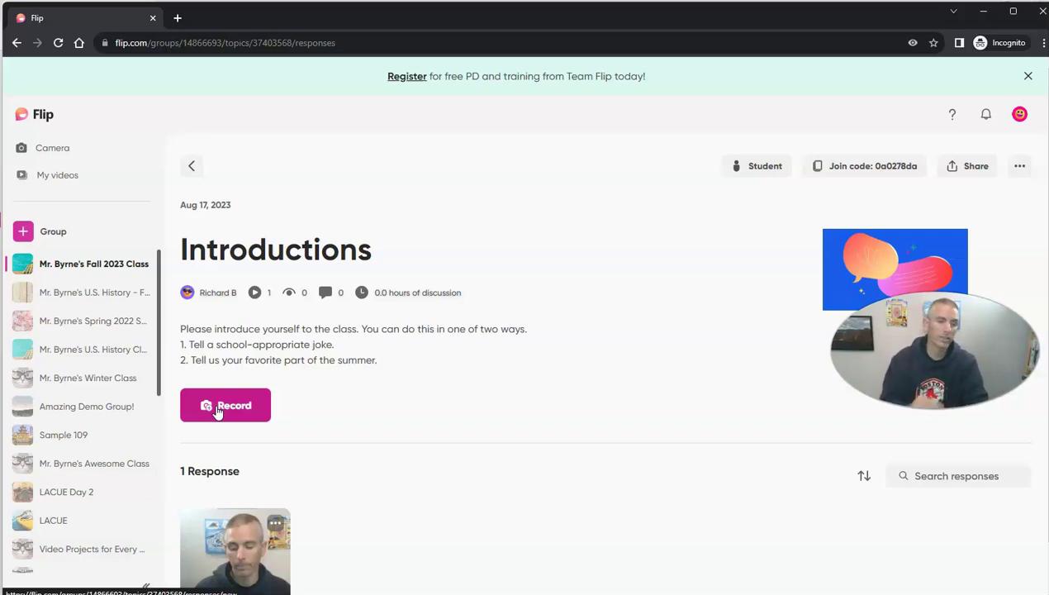
pyautogui.click(210, 411)
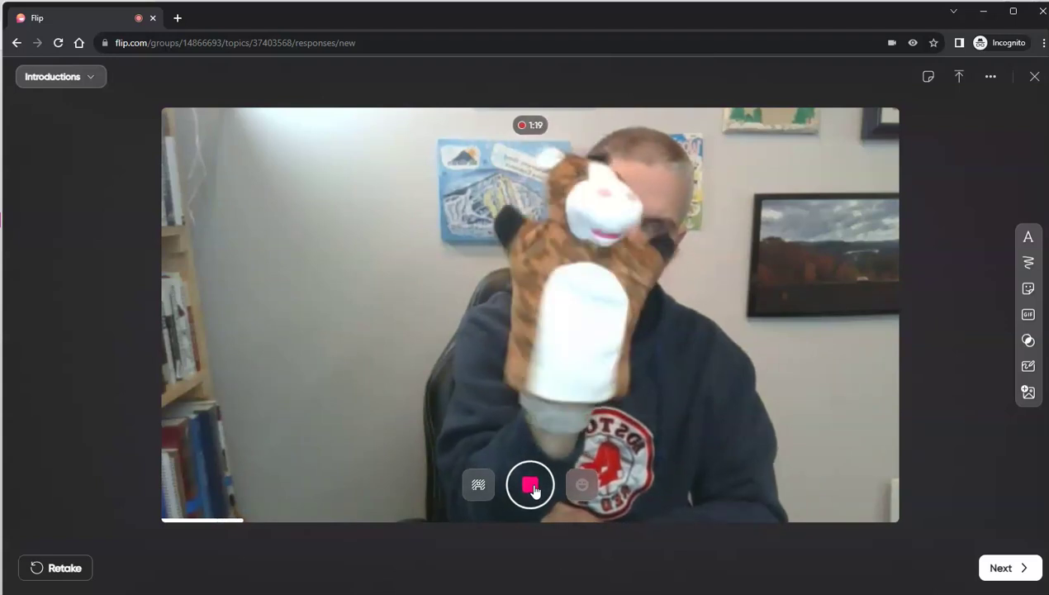
pyautogui.click(531, 486)
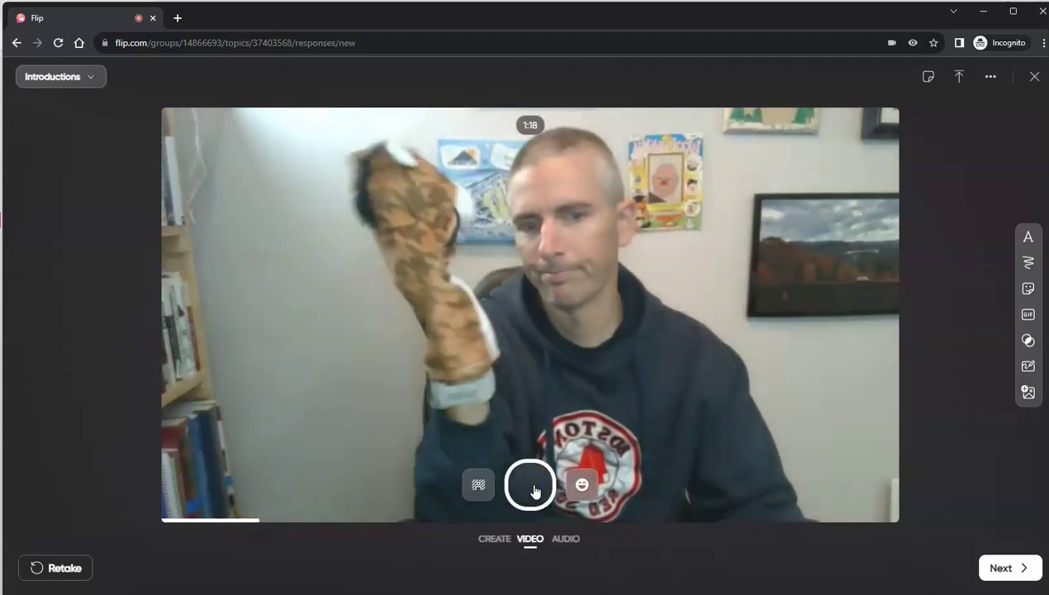
# Take the puppet video past editing, post it to Introductions, and return to the topic's responses.
pyautogui.click(1024, 571)
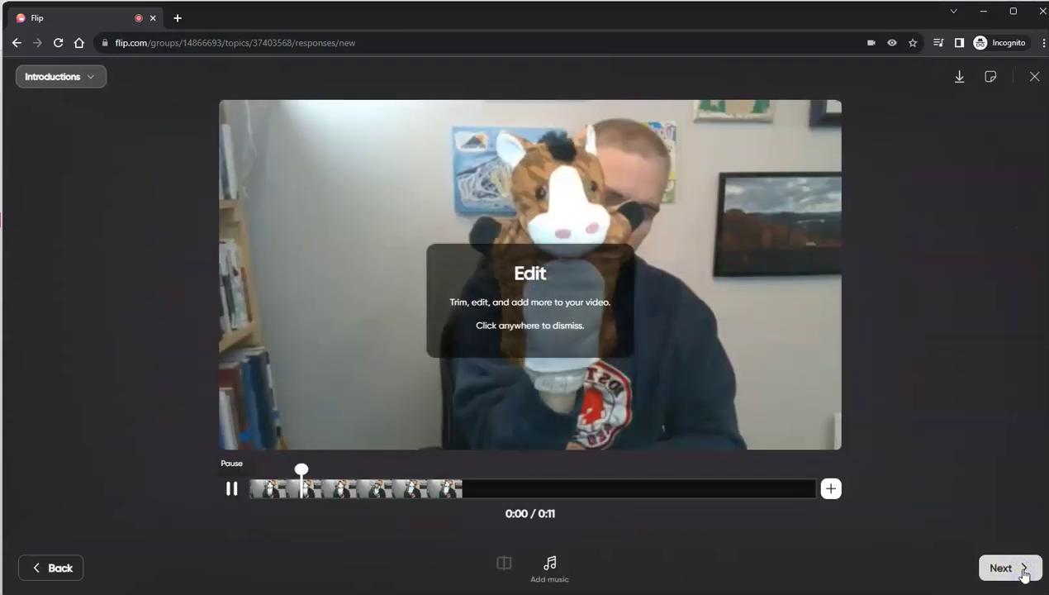
pyautogui.click(1022, 569)
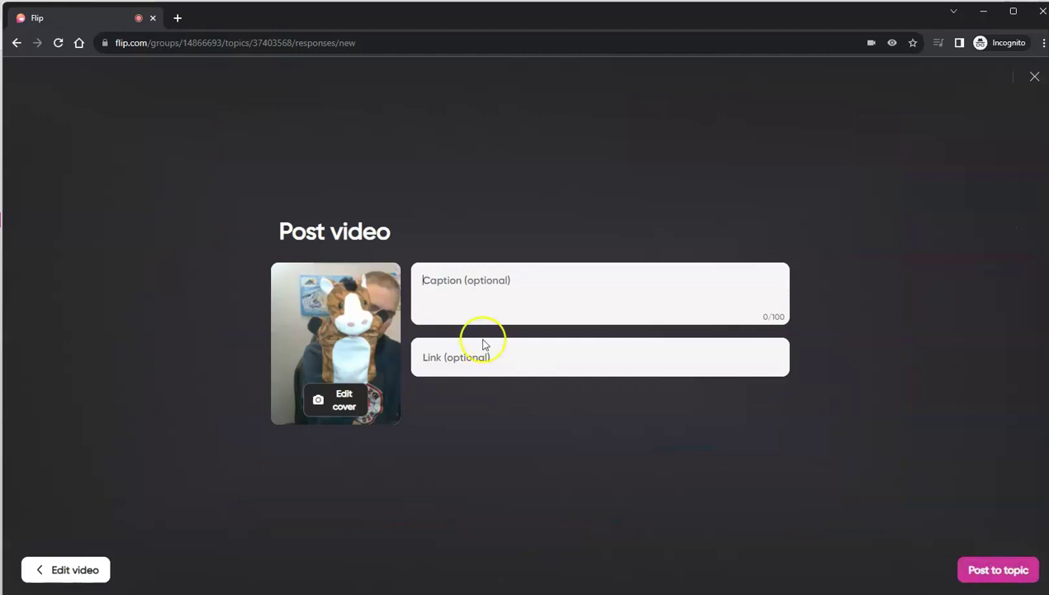
pyautogui.click(431, 292)
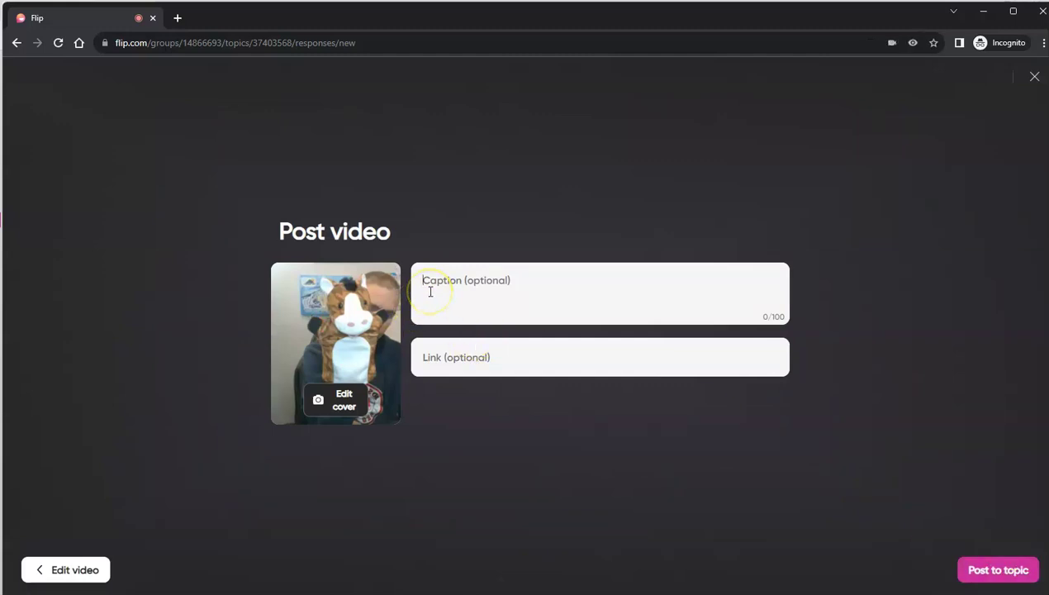
pyautogui.click(555, 457)
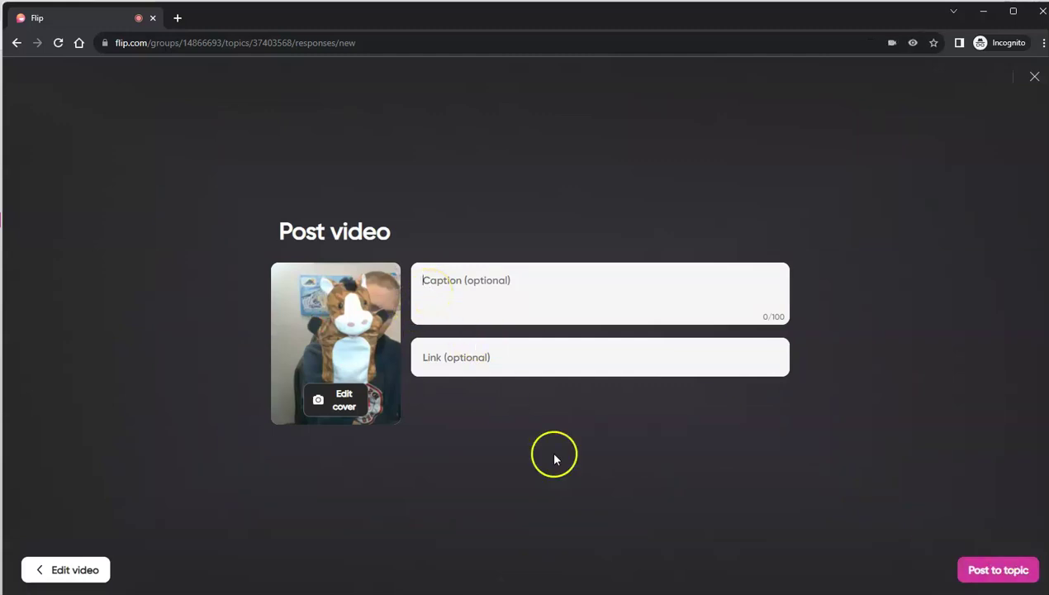
pyautogui.click(1022, 570)
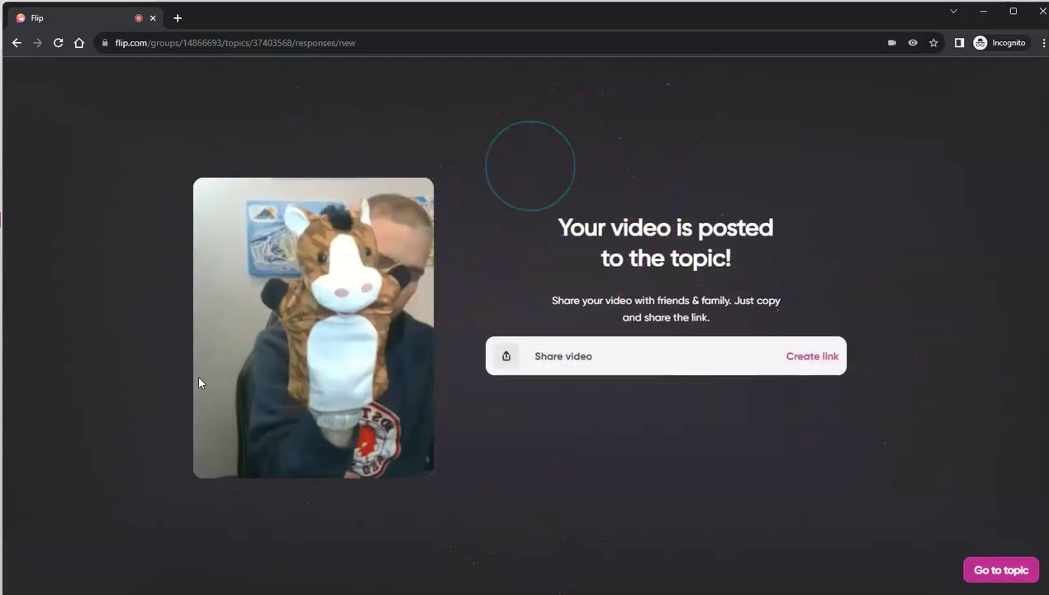
pyautogui.click(1002, 572)
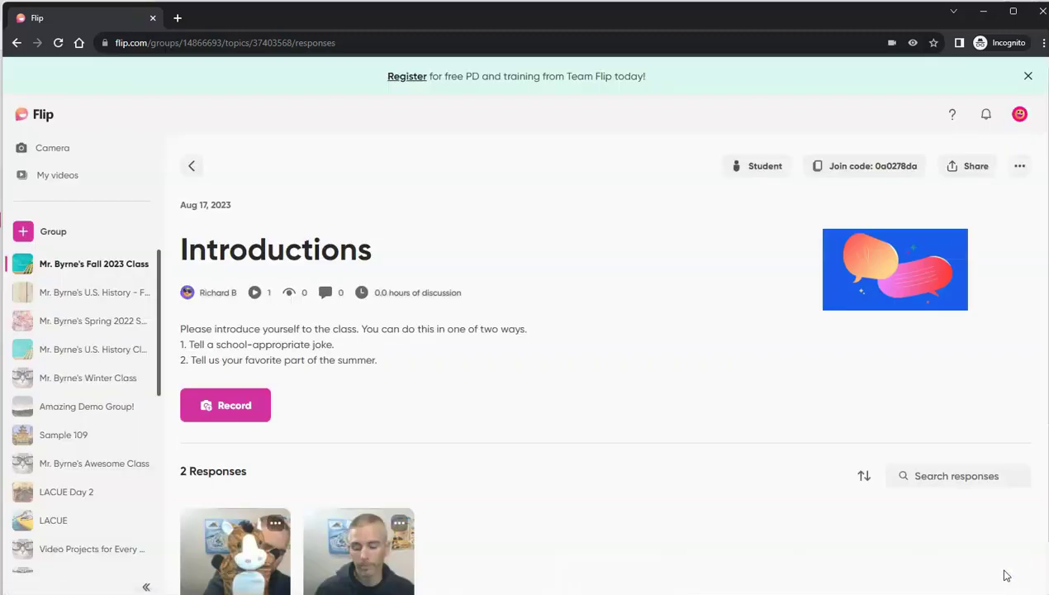
pyautogui.scroll(-1, 498, 471)
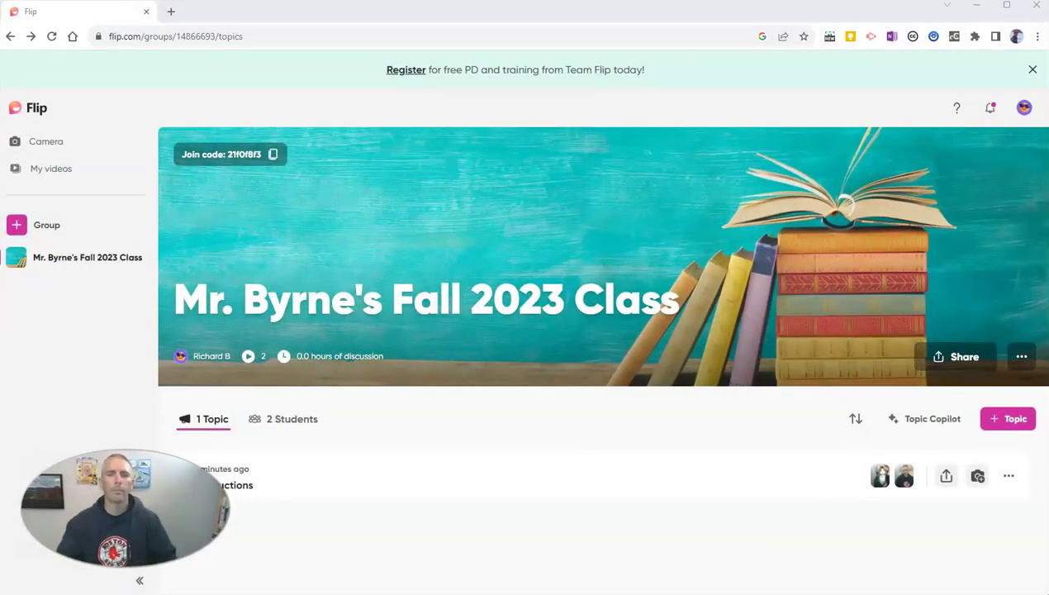
# Dismiss the Register banner, open Introductions, and pause the student's video response.
pyautogui.click(1033, 70)
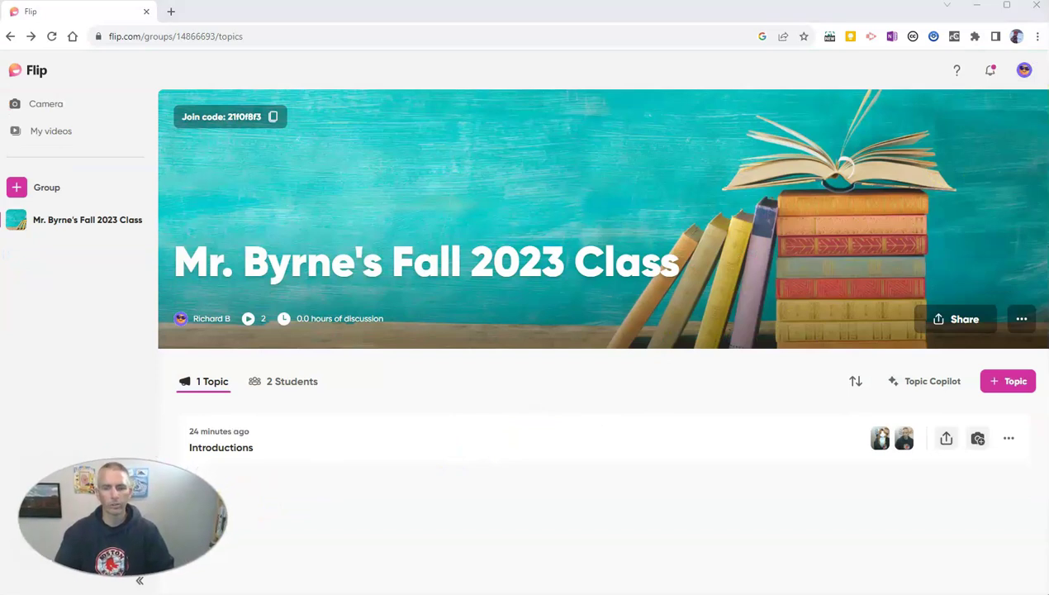
pyautogui.click(357, 438)
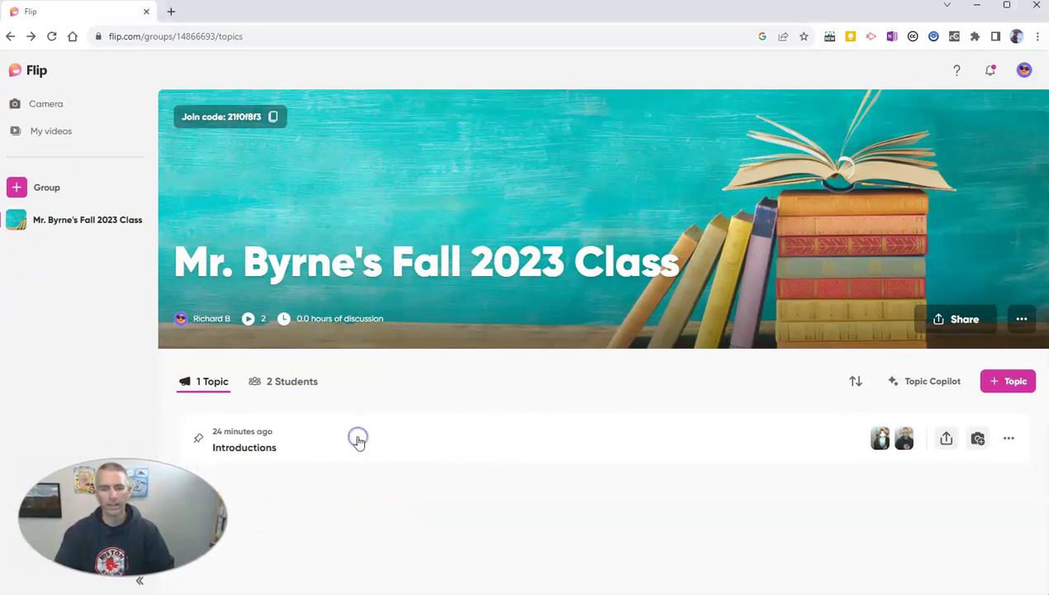
pyautogui.click(818, 458)
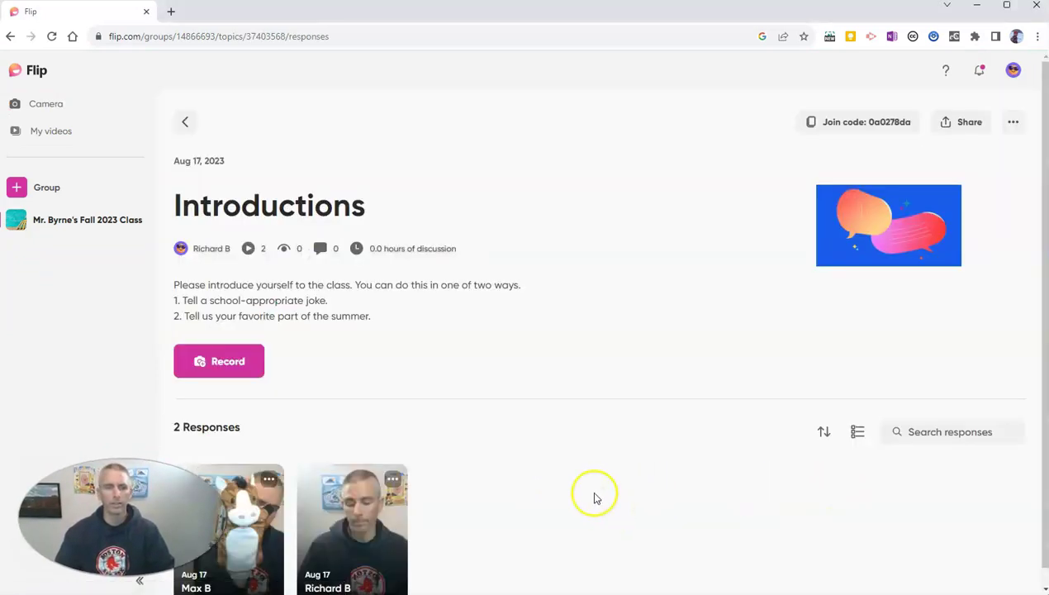
pyautogui.scroll(-1, 396, 466)
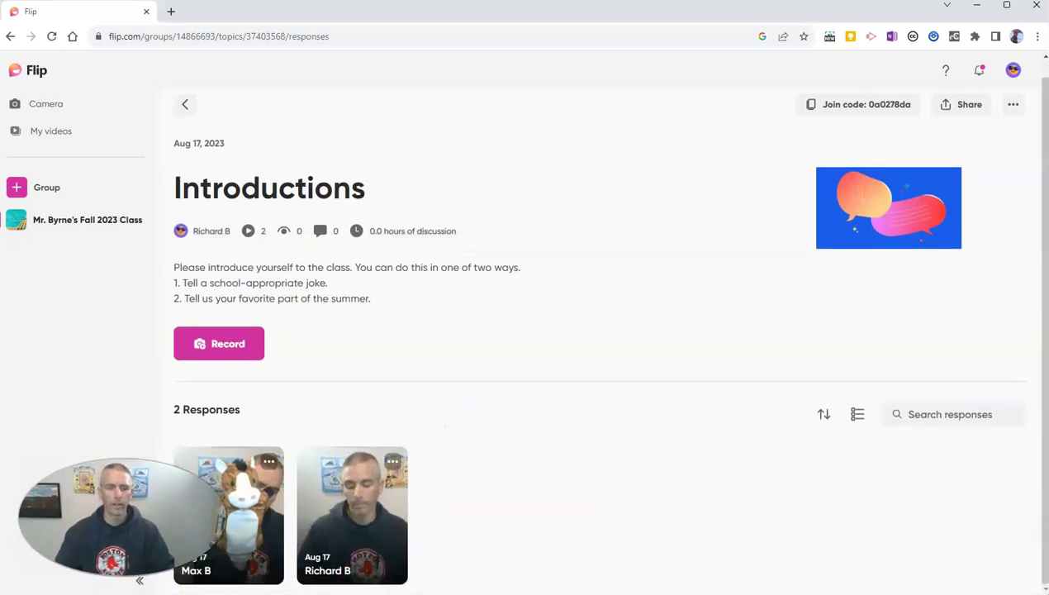
pyautogui.click(32, 541)
pyautogui.moveTo(32, 541); pyautogui.dragTo(41, 377)
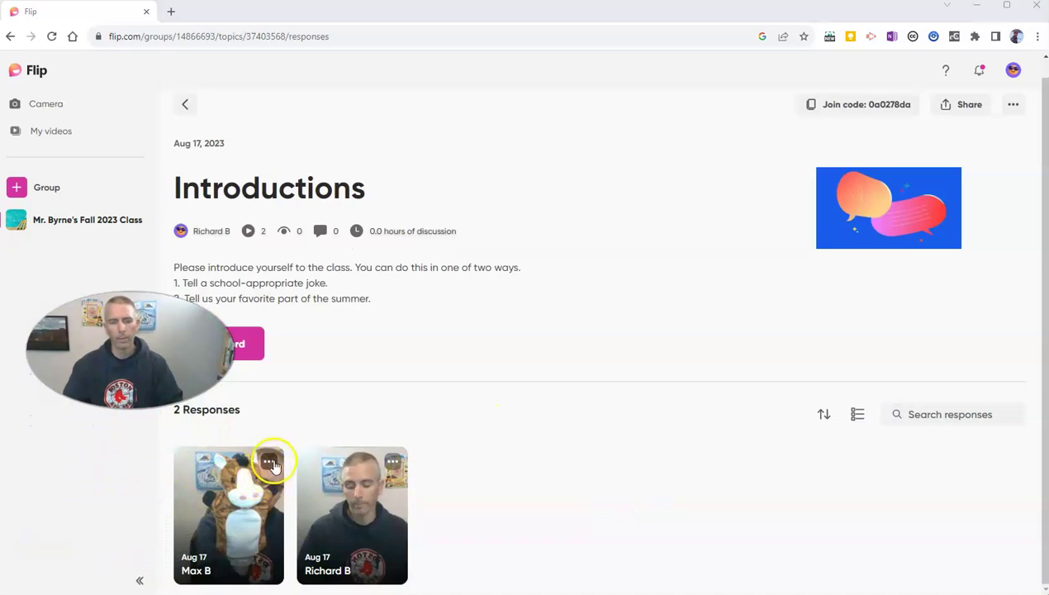
pyautogui.click(236, 506)
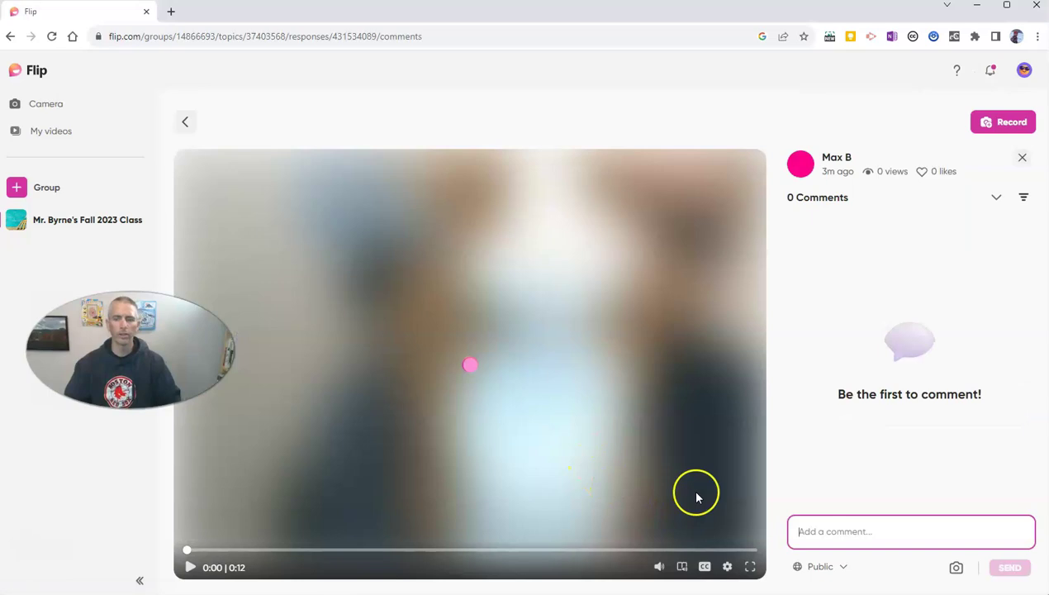
pyautogui.click(188, 568)
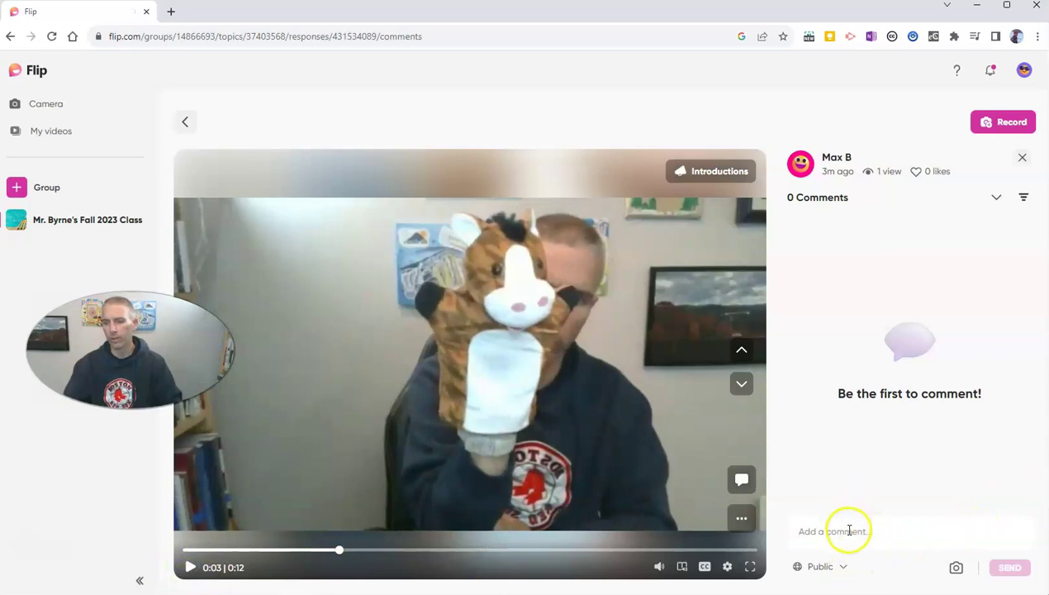
# Start a private comment on the response, then back out of the comment recorder.
pyautogui.click(843, 566)
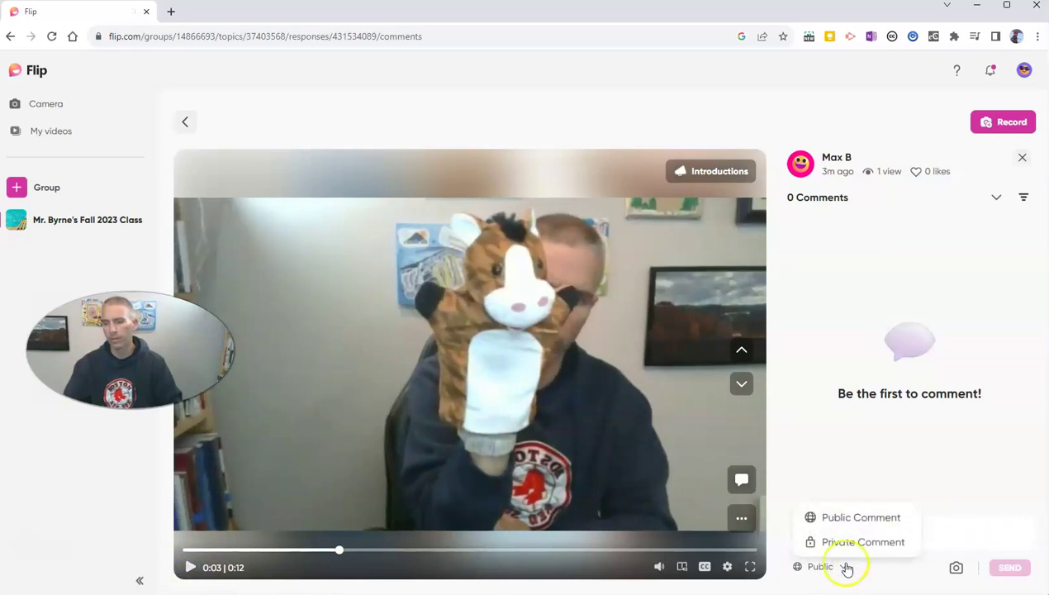
pyautogui.click(976, 536)
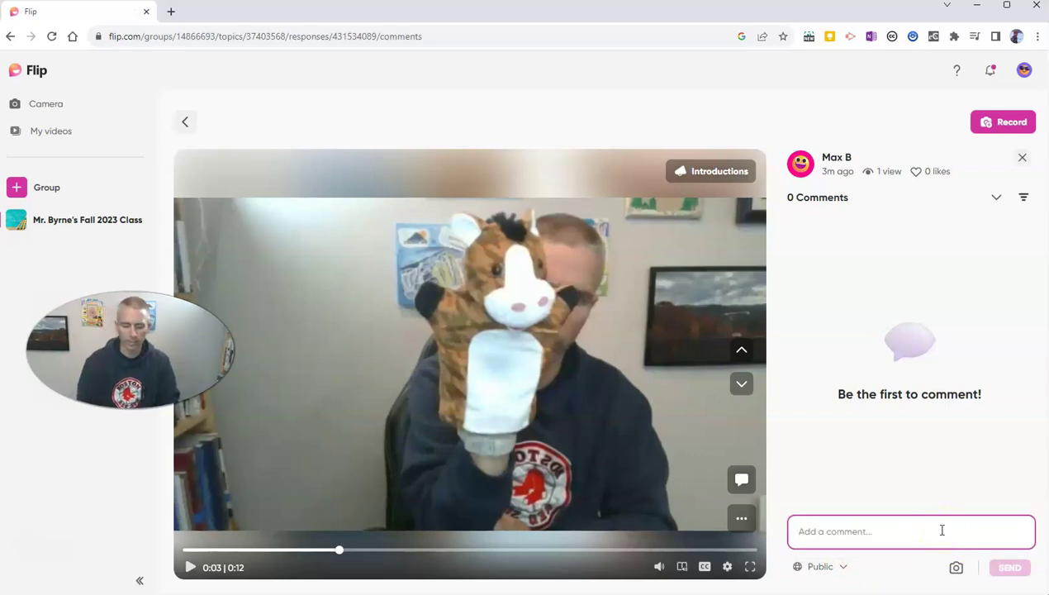
pyautogui.write('Great joke!')
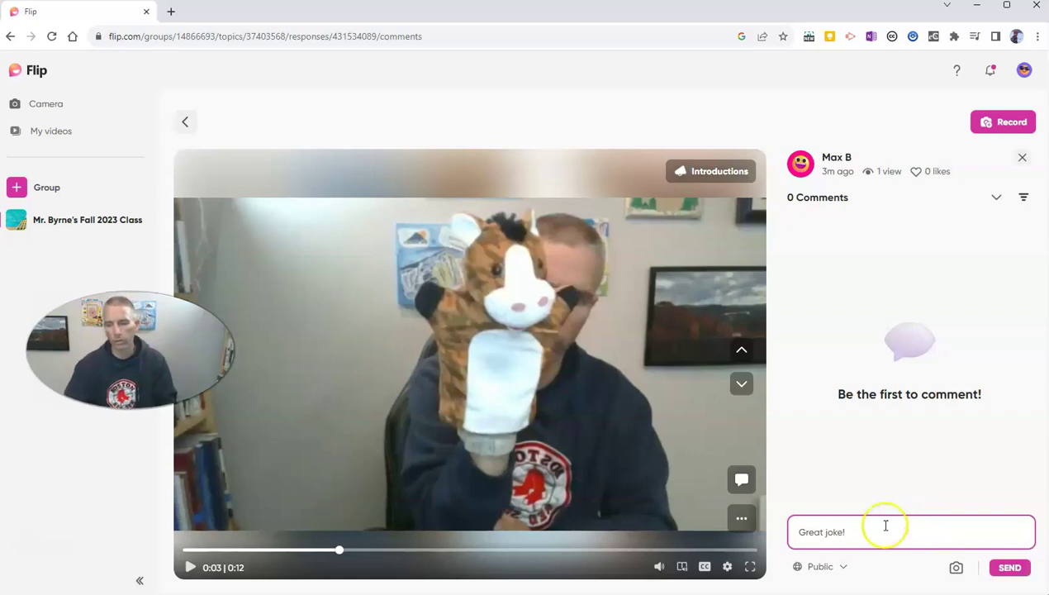
pyautogui.click(830, 566)
pyautogui.click(840, 543)
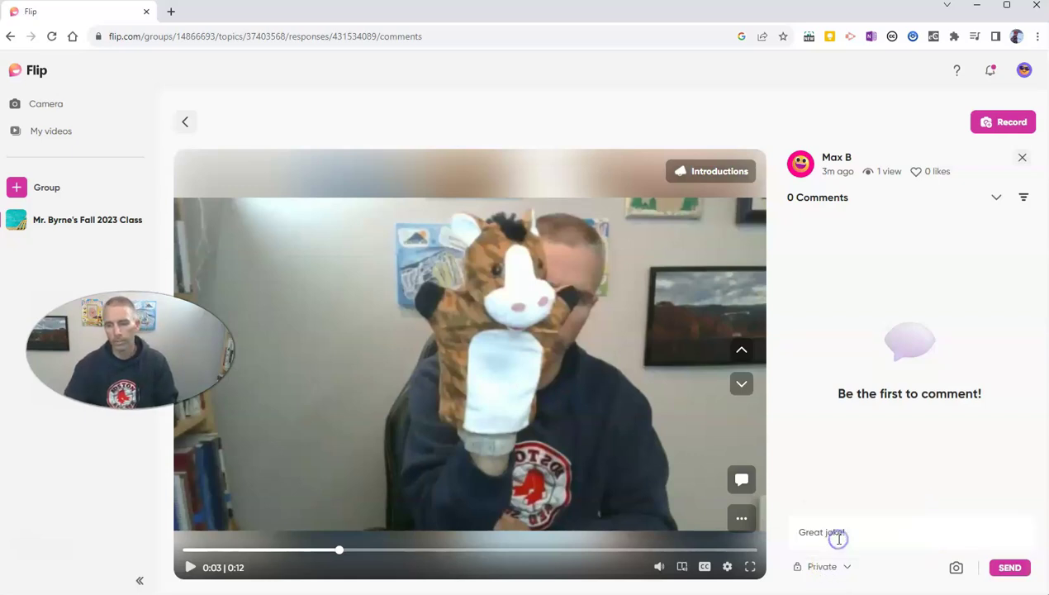
pyautogui.click(957, 570)
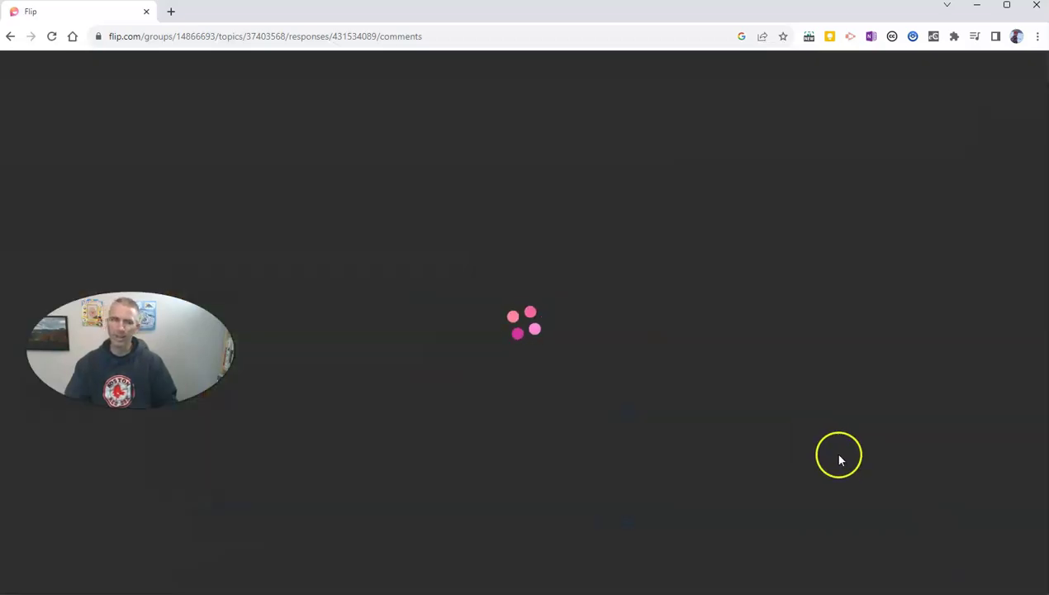
pyautogui.click(12, 38)
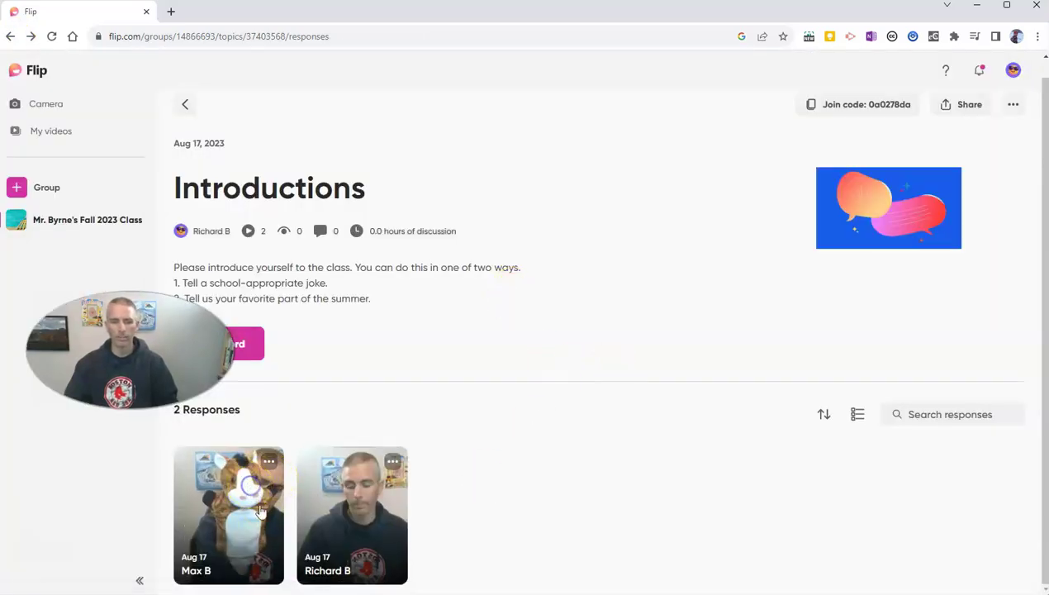
# Post the private comment 'Great joke!' on the puppet response.
pyautogui.click(259, 512)
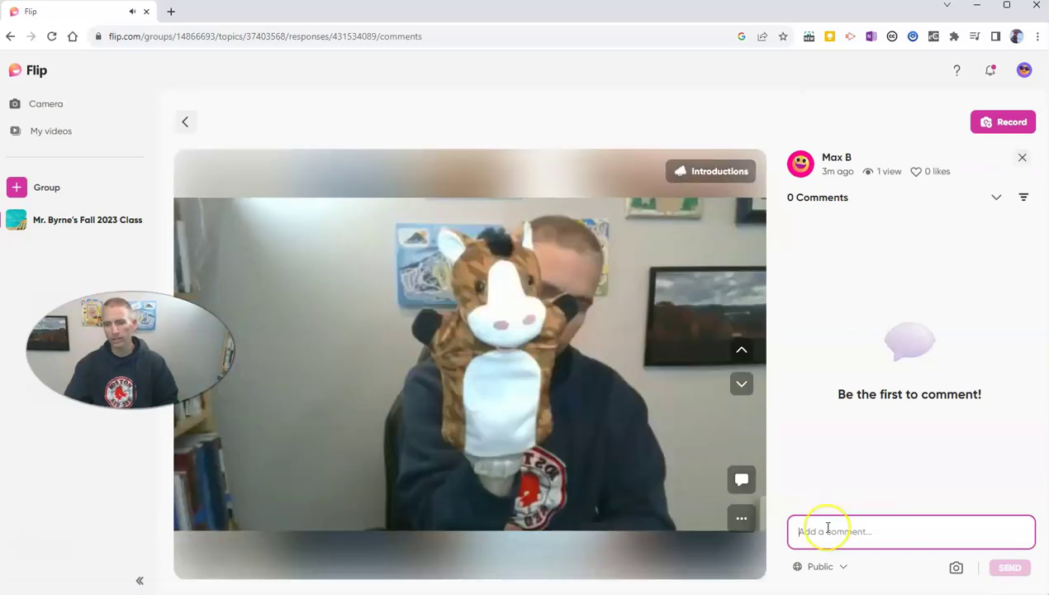
pyautogui.write('Great')
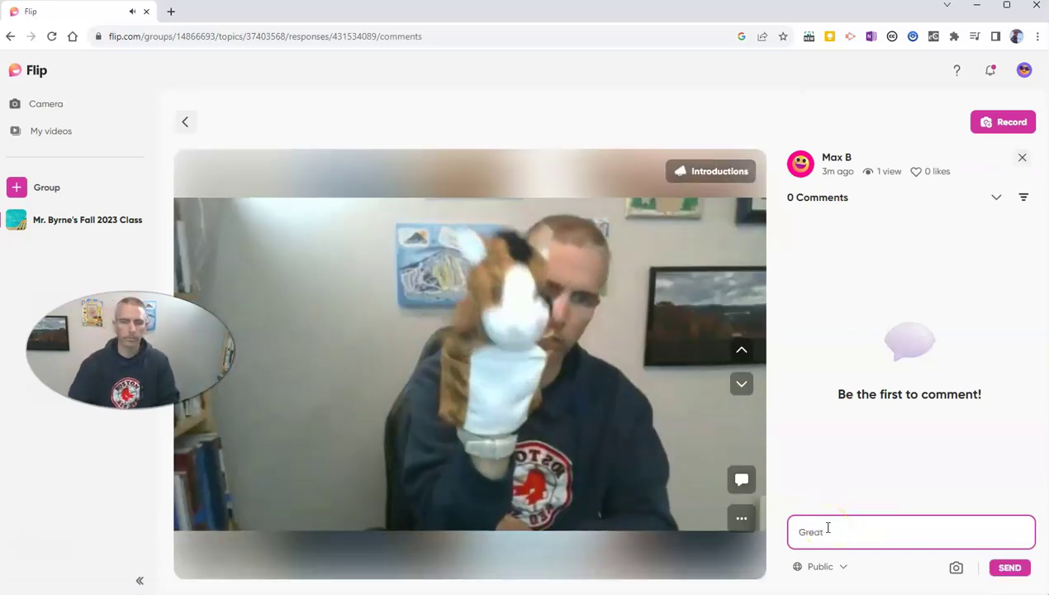
pyautogui.click(191, 566)
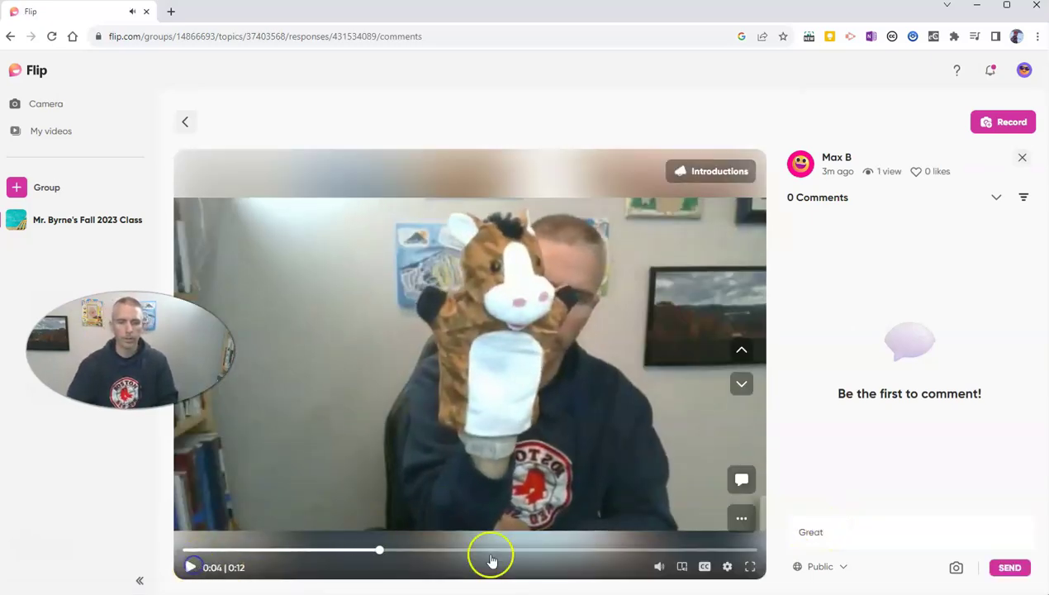
pyautogui.click(845, 539)
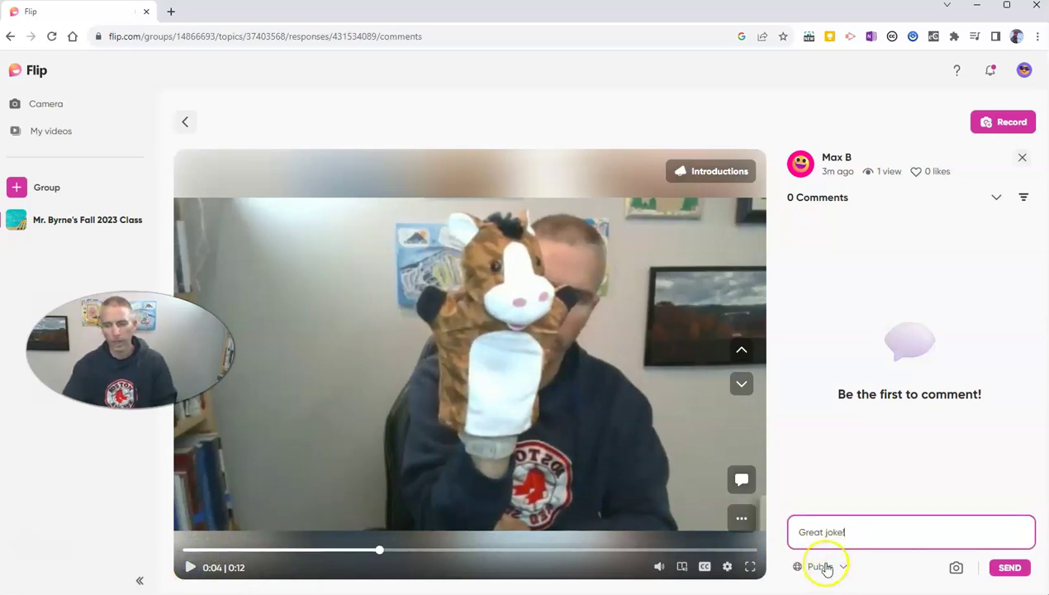
pyautogui.click(823, 567)
pyautogui.click(834, 539)
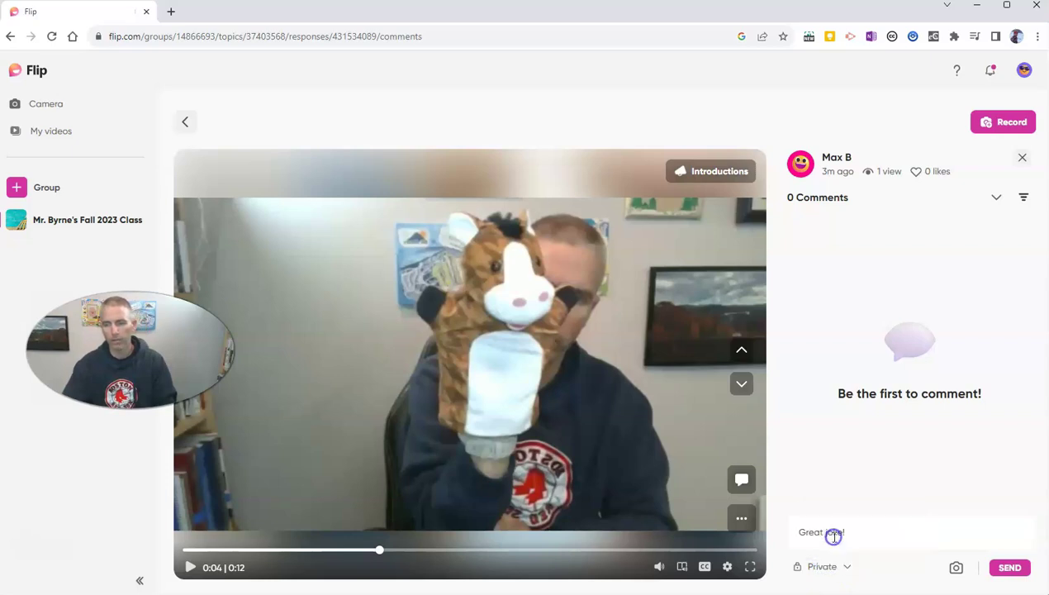
pyautogui.click(1010, 568)
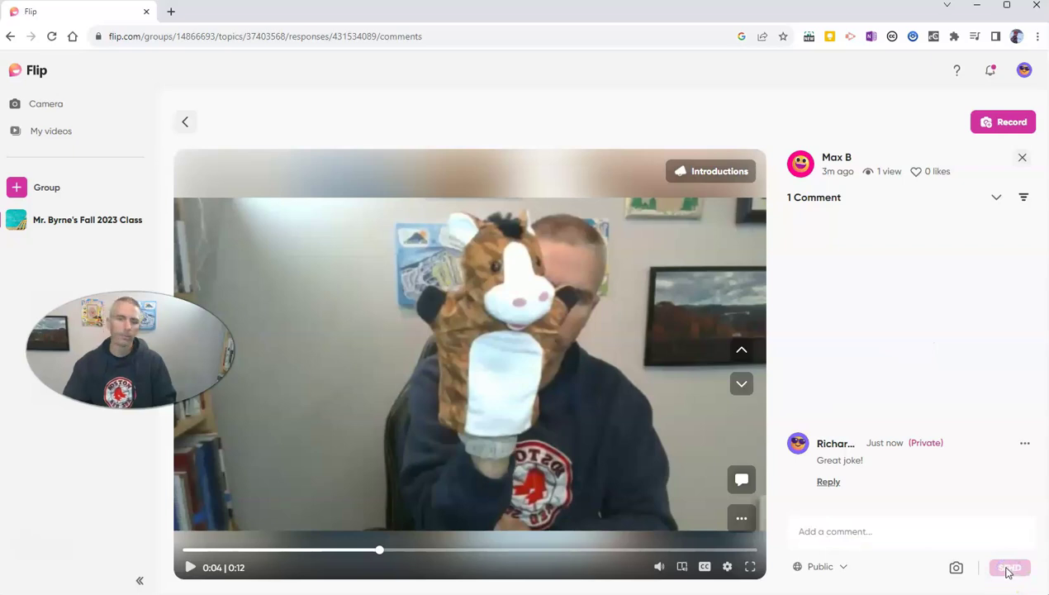
# Return to Introductions and try Download video from the puppet response's menu, then close it.
pyautogui.click(184, 122)
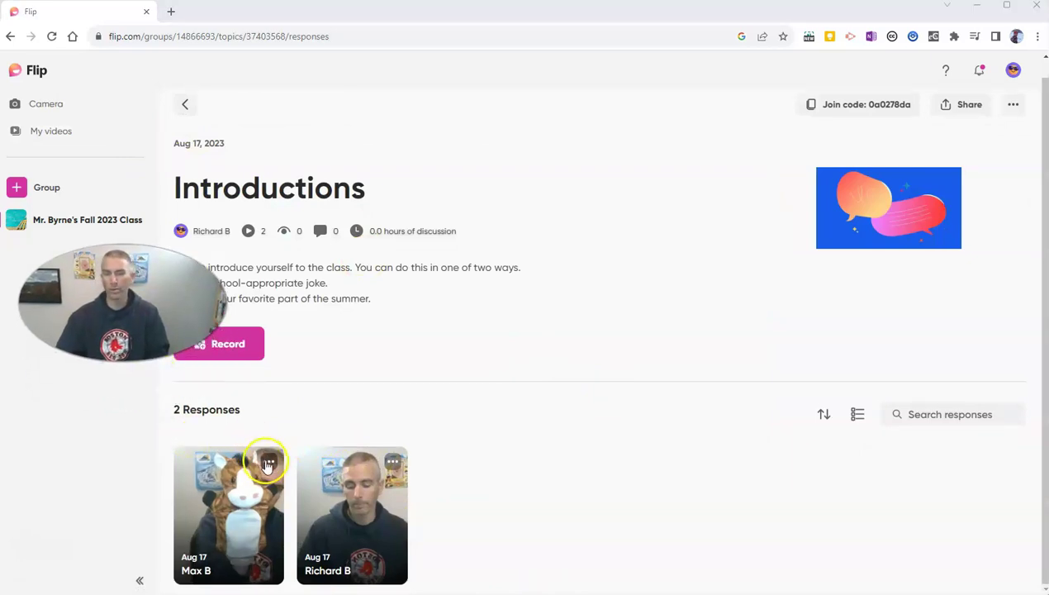
pyautogui.click(269, 464)
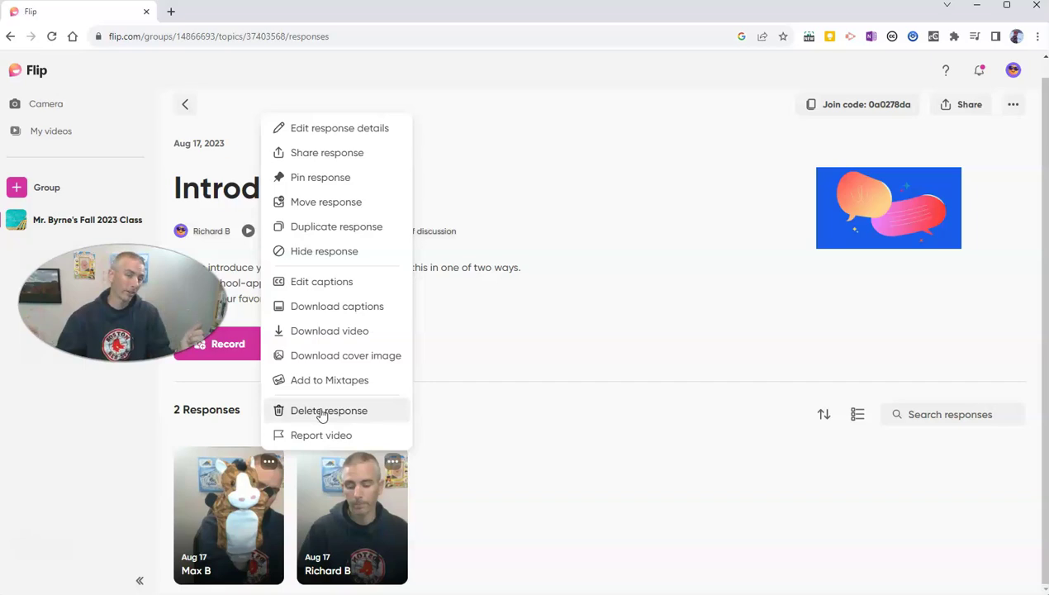
pyautogui.click(322, 333)
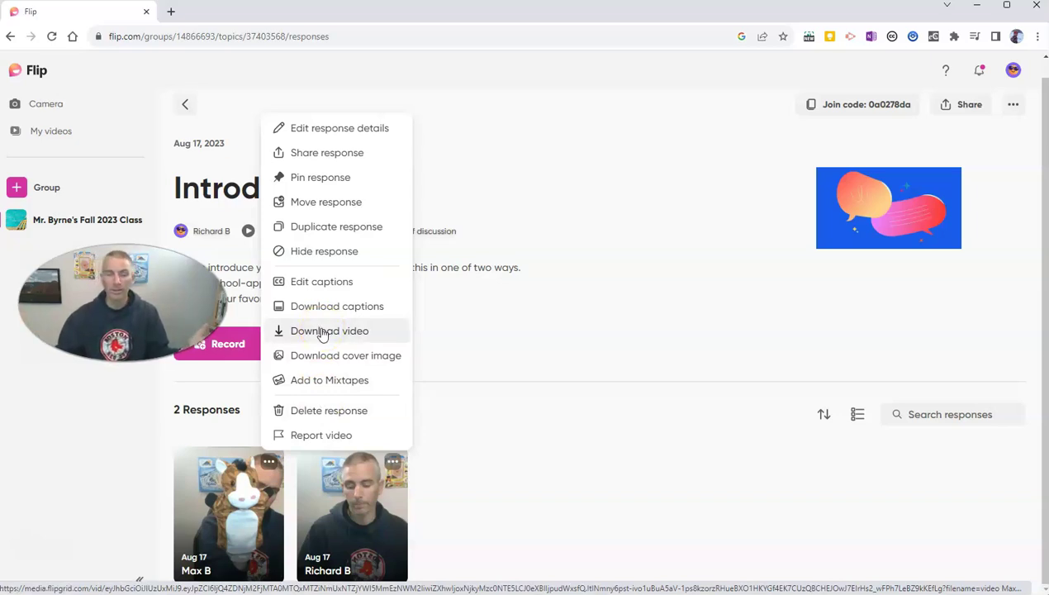
pyautogui.click(328, 337)
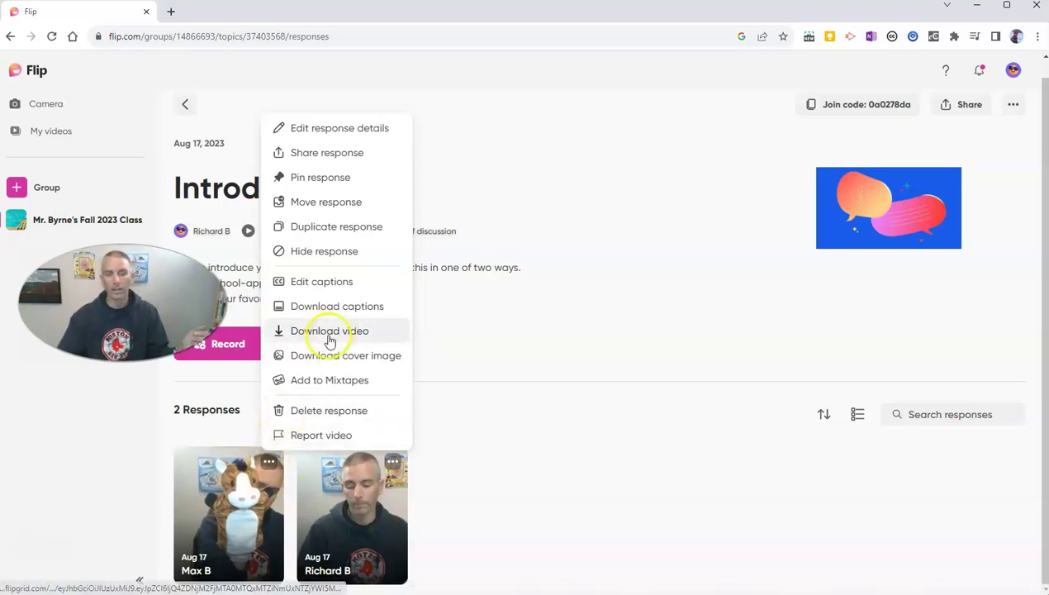
pyautogui.click(694, 467)
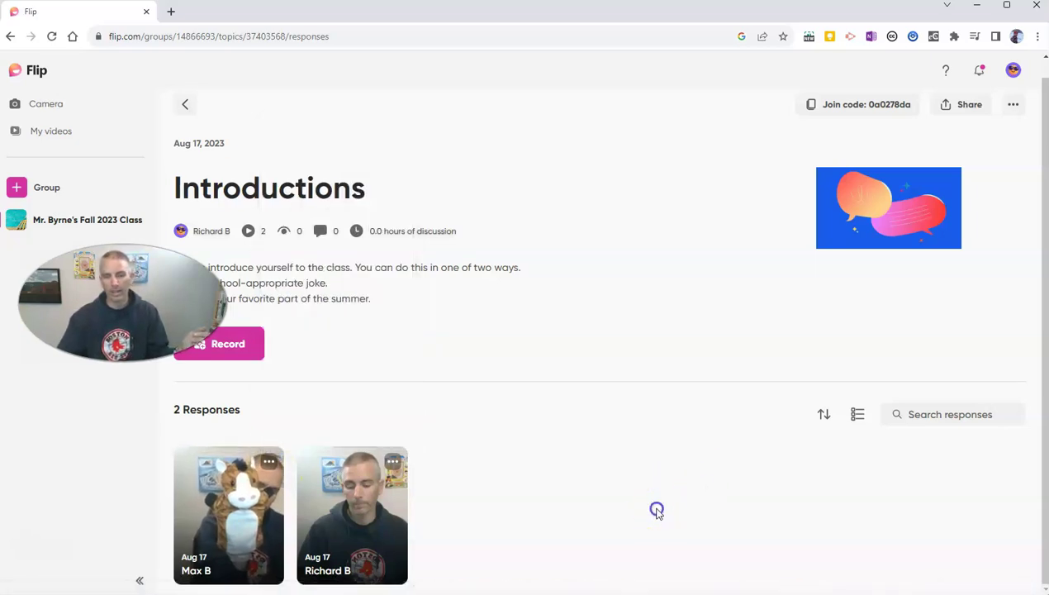
pyautogui.click(604, 500)
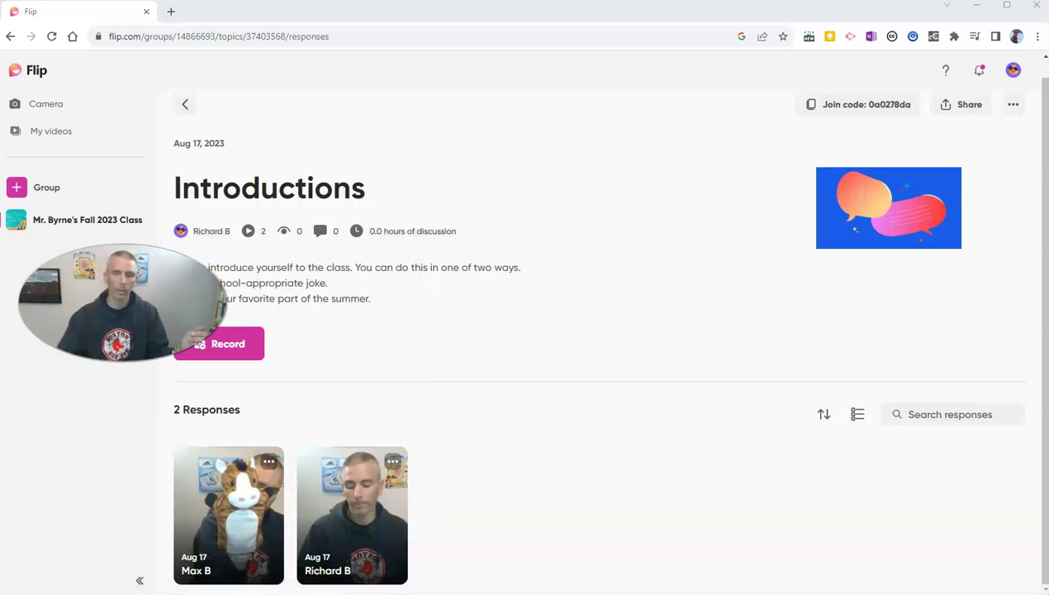
# Go back to the class group and keep topic creation limited to educators and co-leads.
pyautogui.click(187, 107)
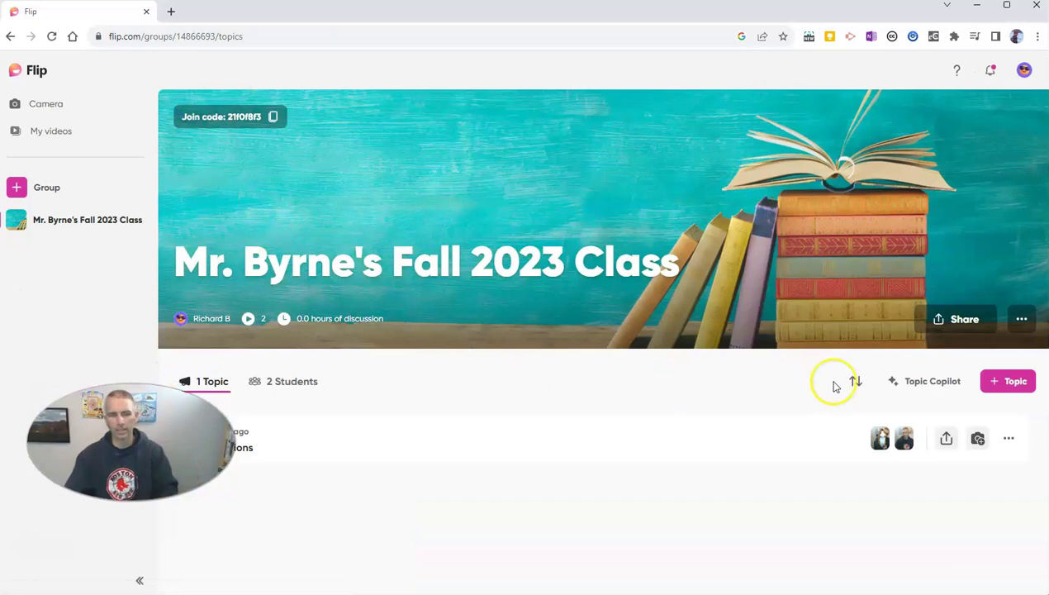
pyautogui.click(1022, 320)
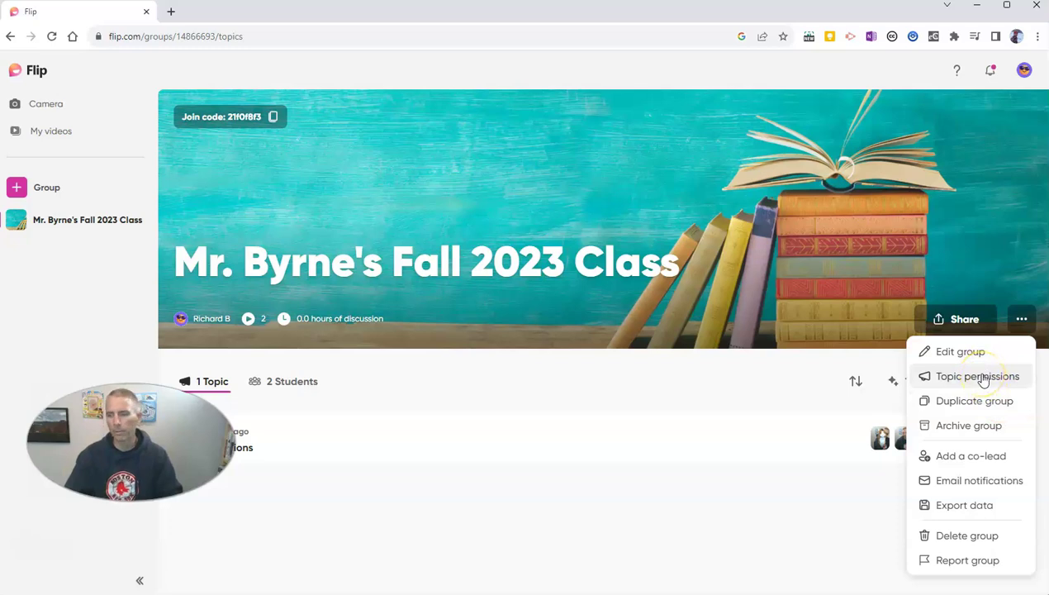
pyautogui.click(982, 377)
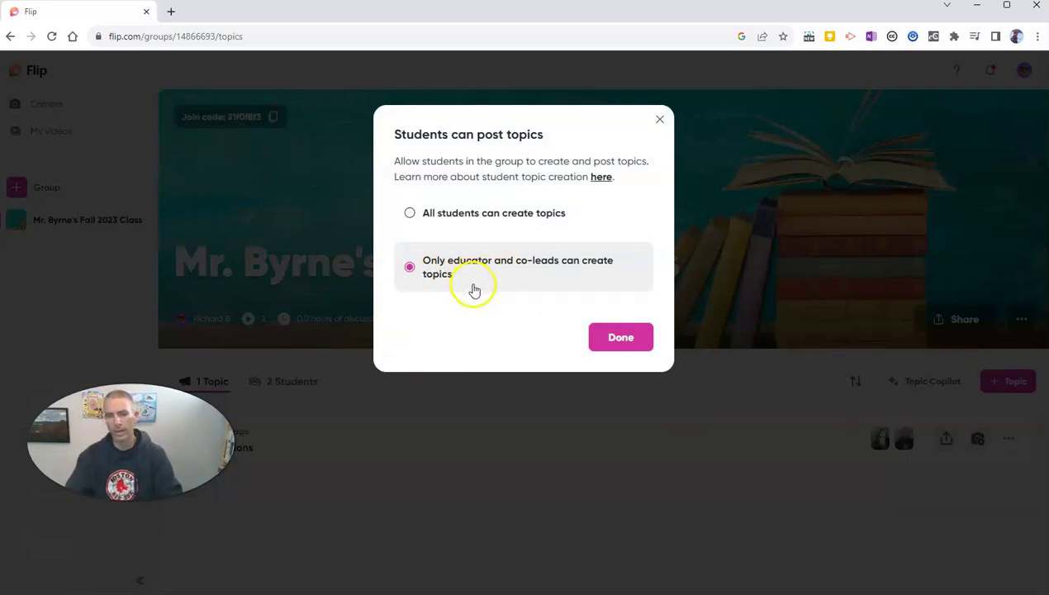
pyautogui.click(617, 339)
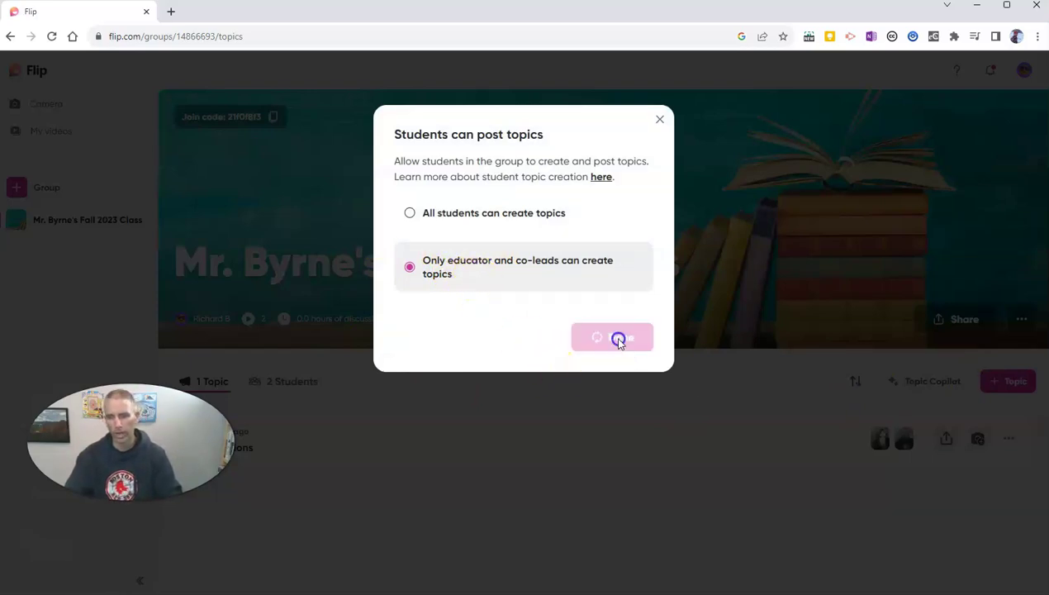
pyautogui.click(660, 121)
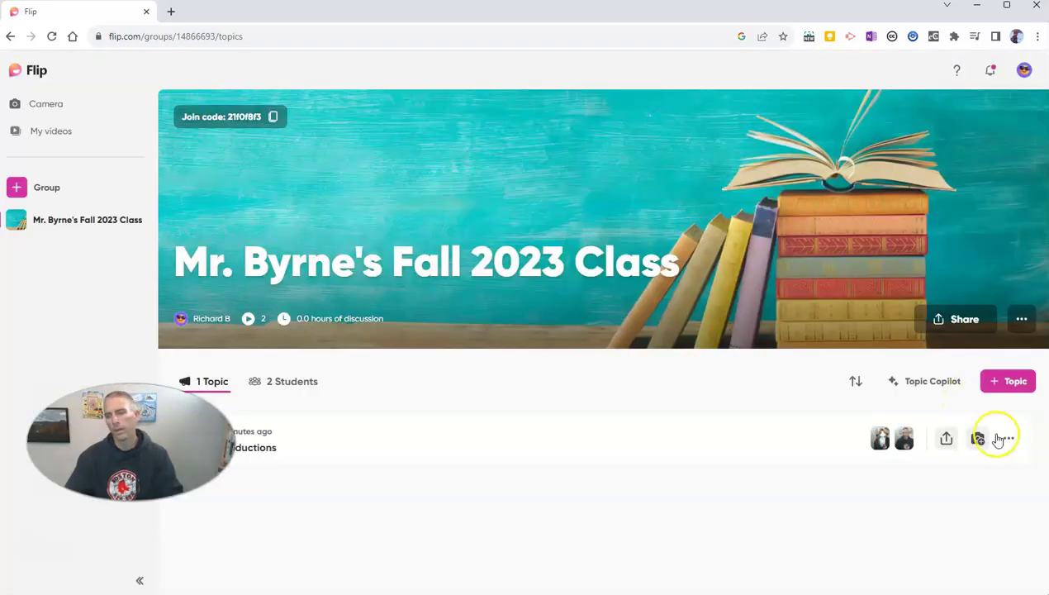
# Open and close the Introductions topic's options, then reopen the group's options.
pyautogui.click(1014, 439)
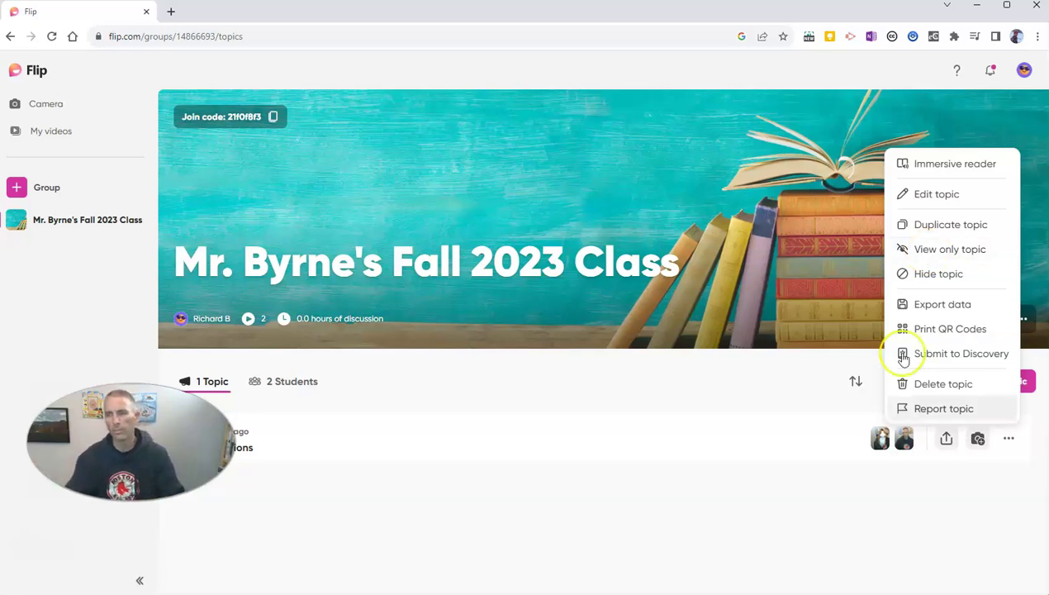
pyautogui.click(906, 519)
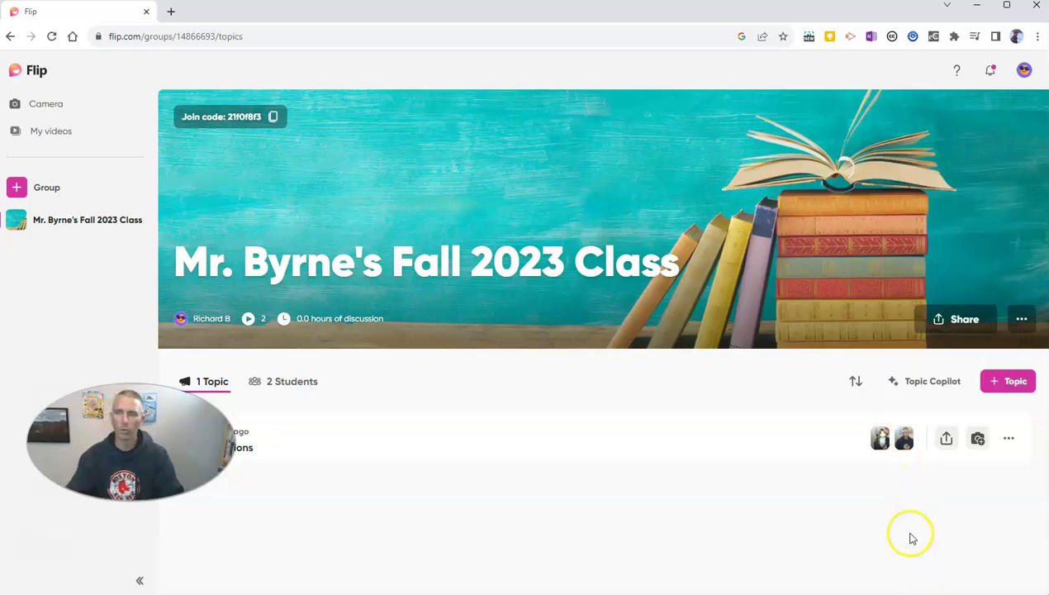
pyautogui.click(1023, 323)
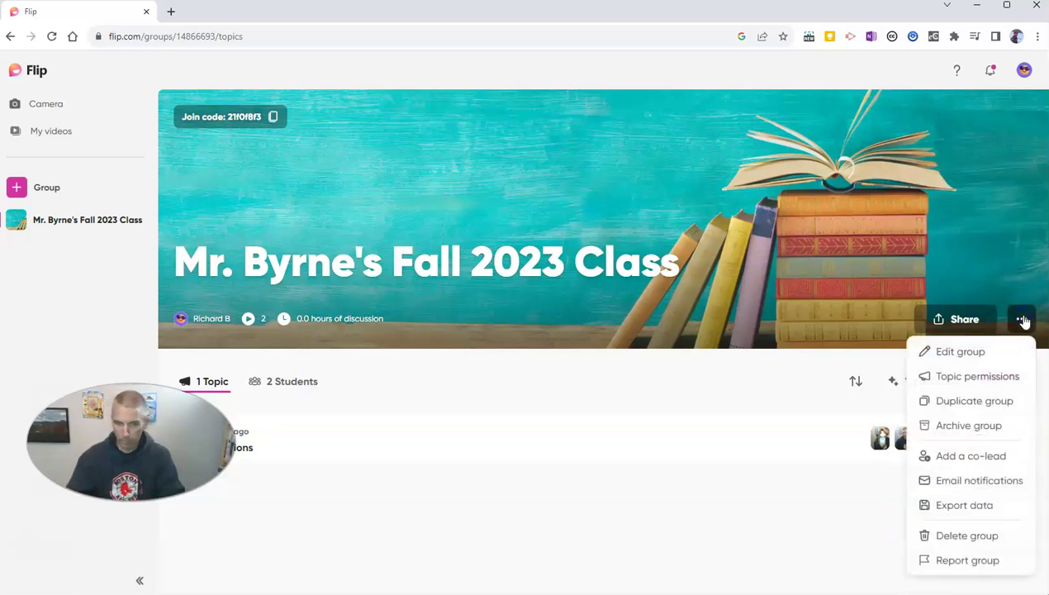
pyautogui.click(972, 352)
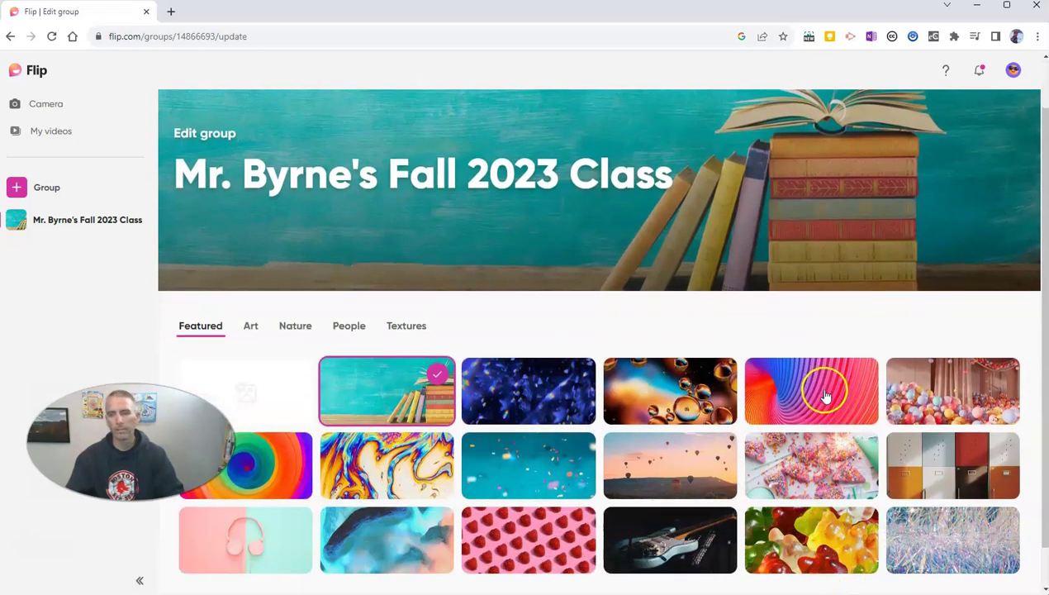
pyautogui.scroll(-2, 858, 425)
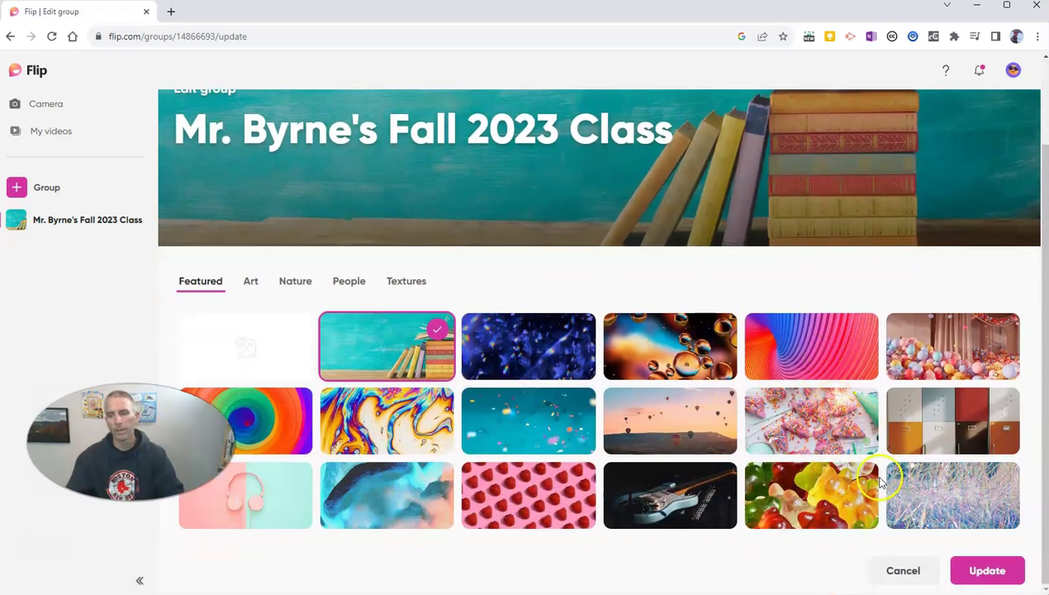
pyautogui.click(988, 571)
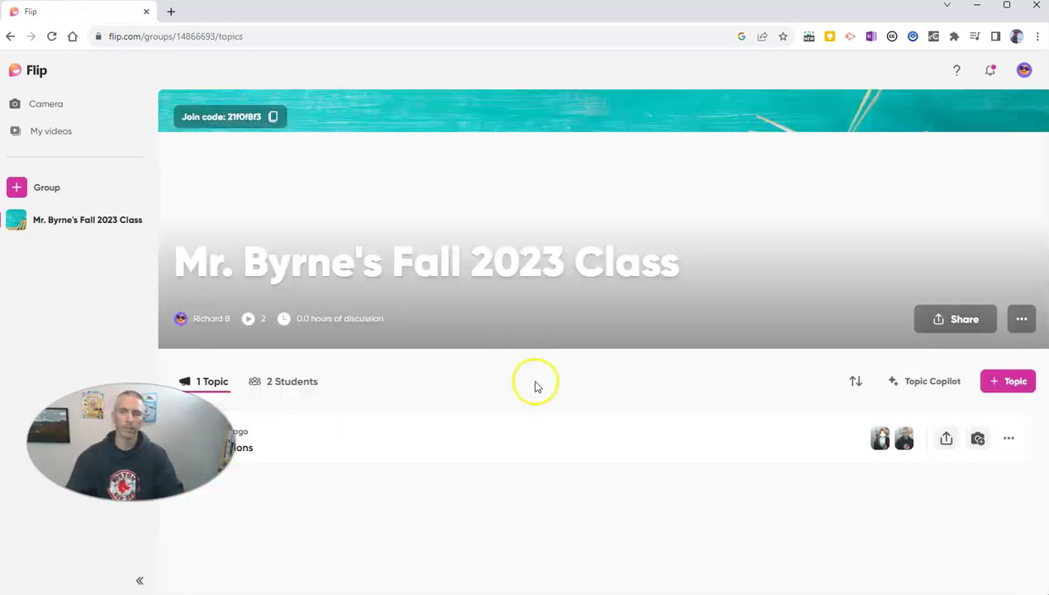